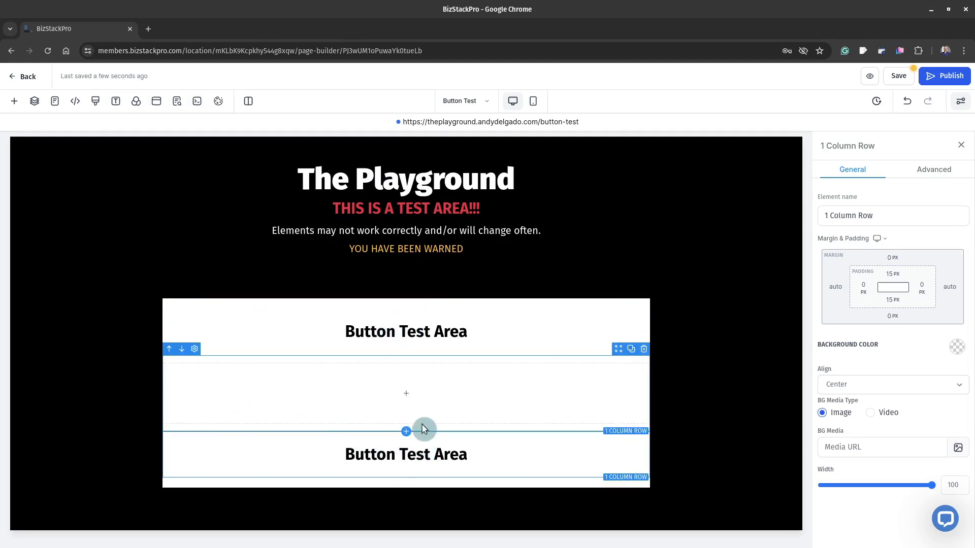
Add the solid blue square-cornered preset button to the empty row between the two Button Test Area headlines.
click(409, 395)
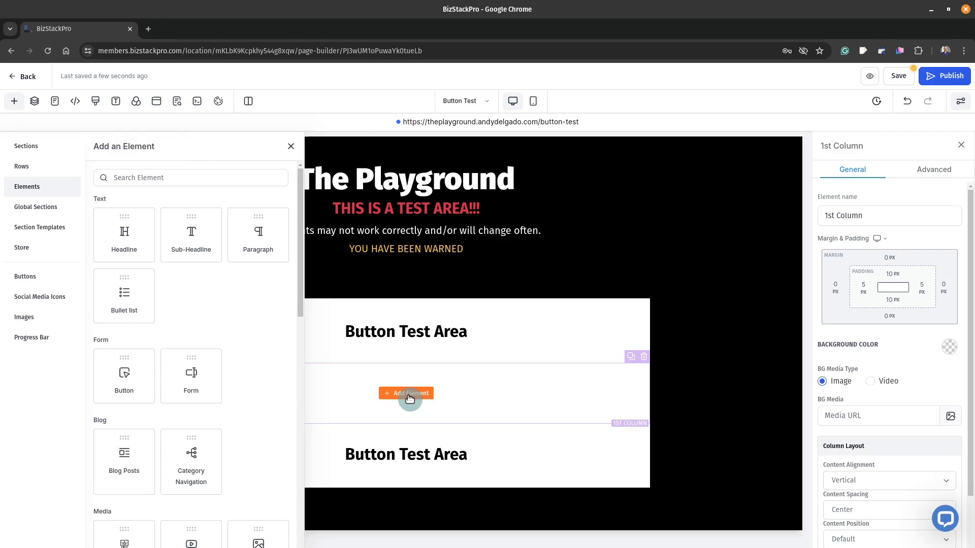
click(26, 277)
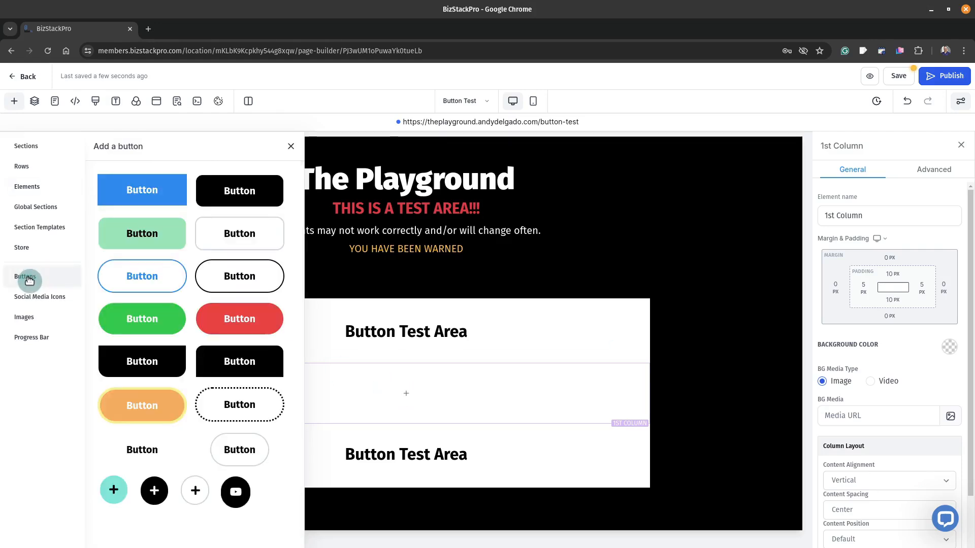
click(164, 191)
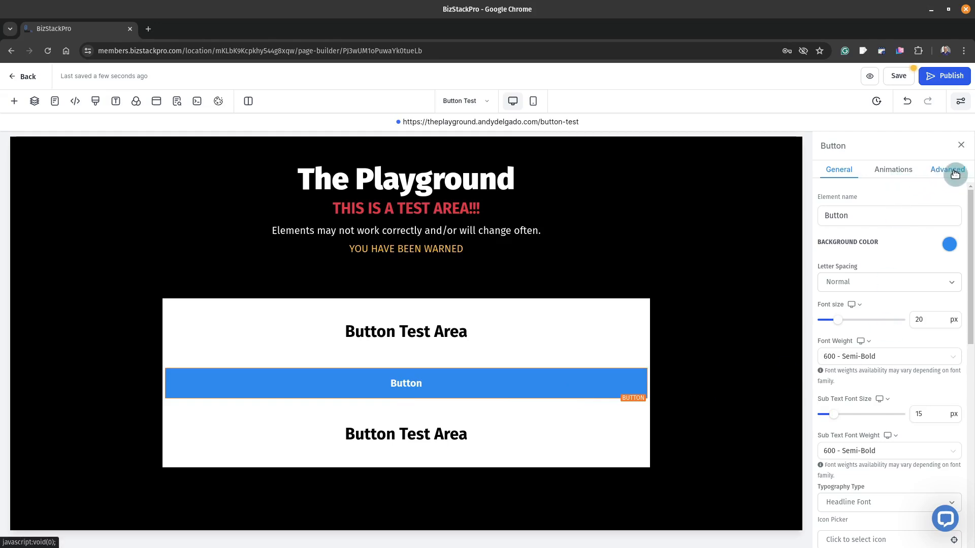
Set the new button's sub text font size to 20 px.
double_click(927, 414)
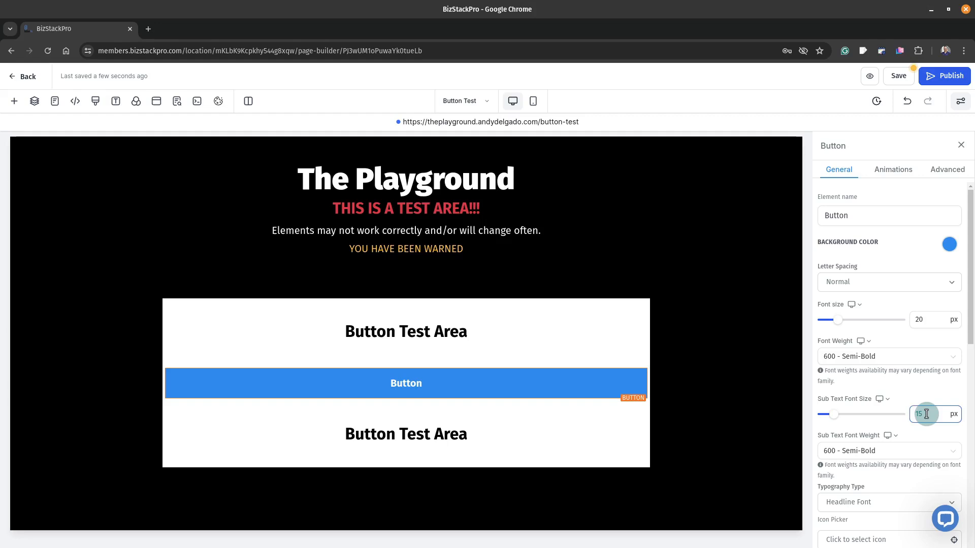
key(shift+Left)
key(shift+Left)
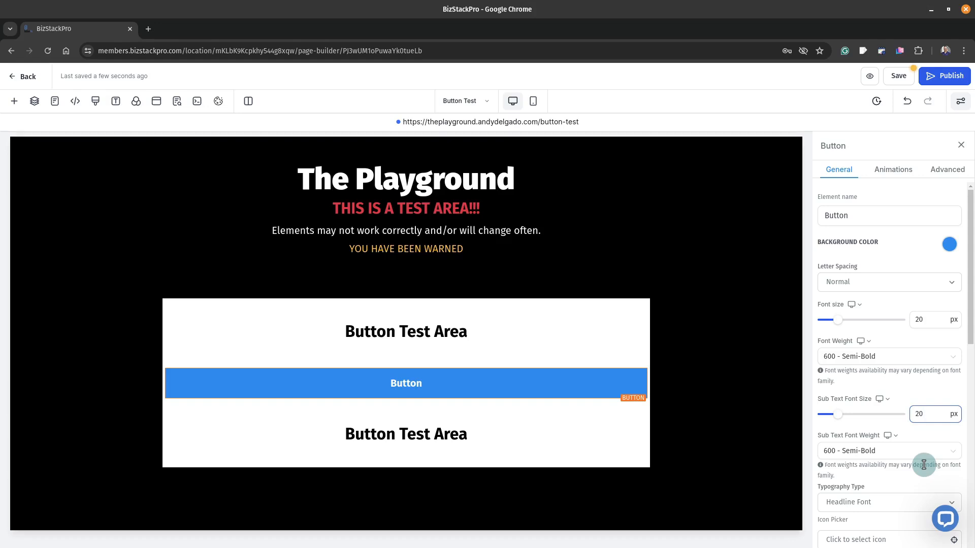
Change the button's text to "Click Here".
scroll(923, 462, down, 1)
scroll(899, 455, down, 2)
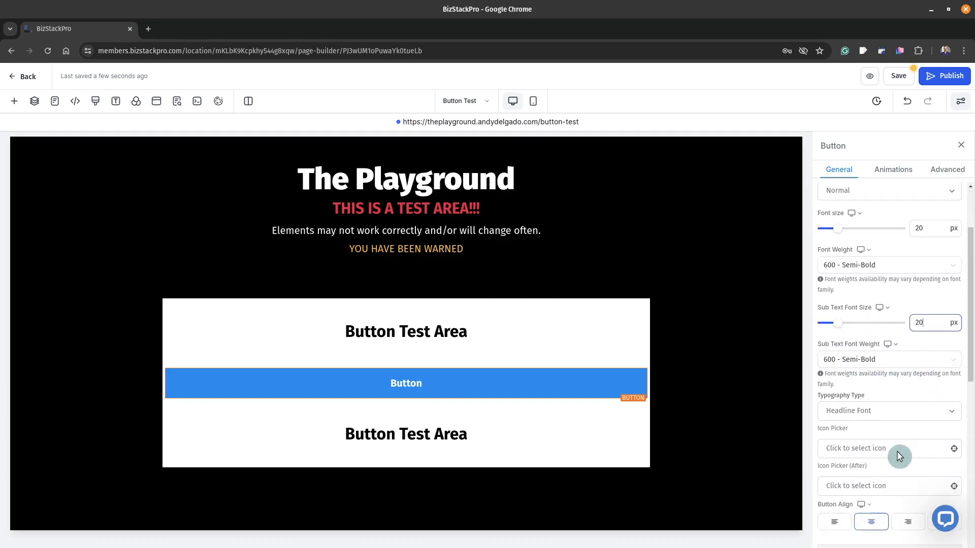
scroll(901, 437, down, 3)
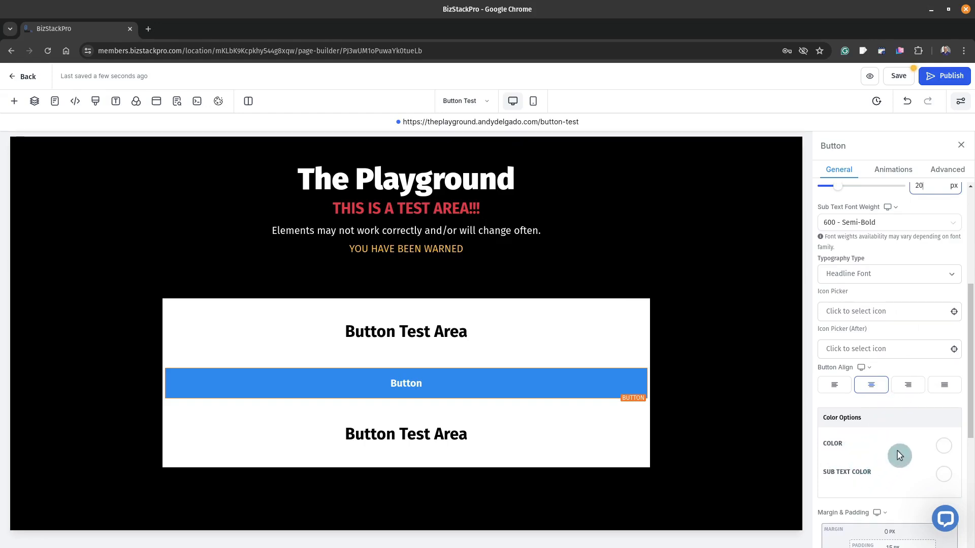
scroll(899, 455, down, 4)
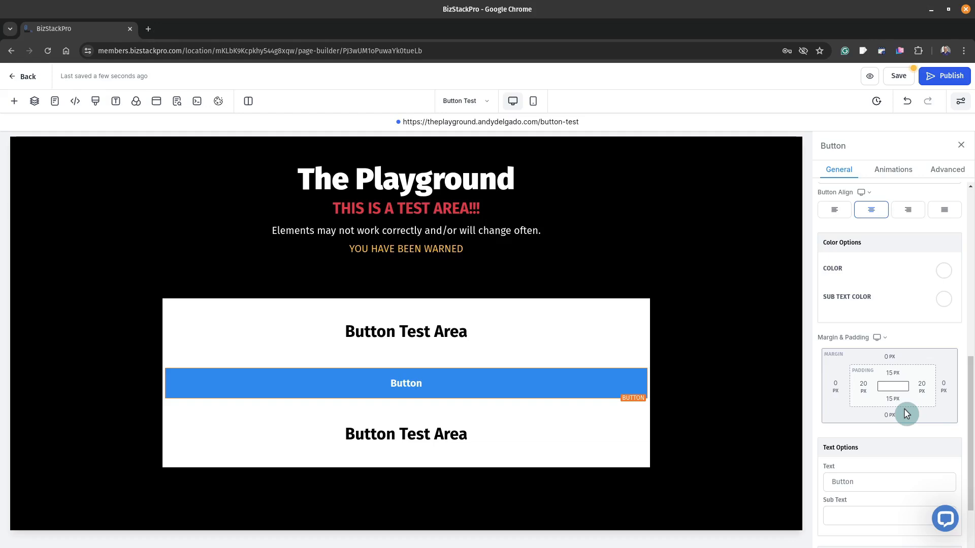
scroll(906, 414, down, 1)
click(894, 421)
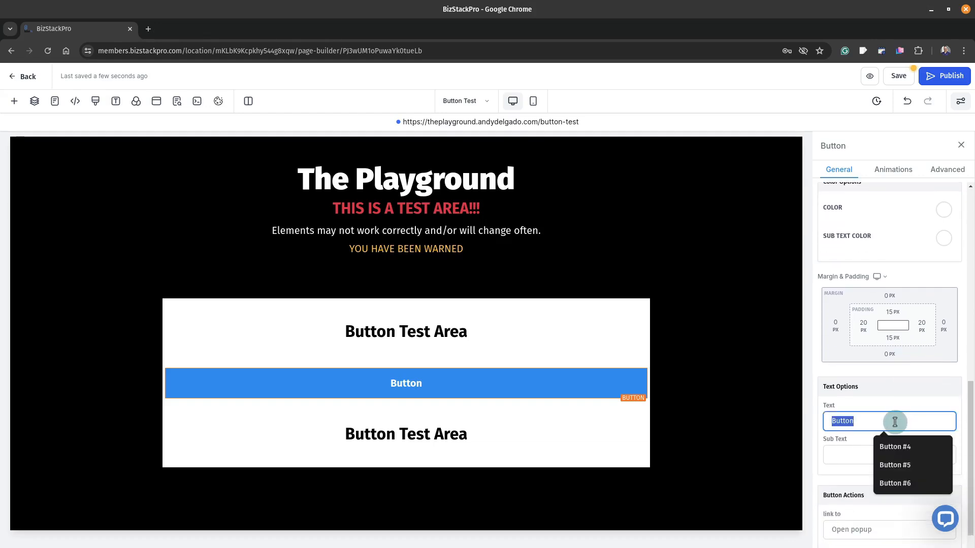
text(Click Here)
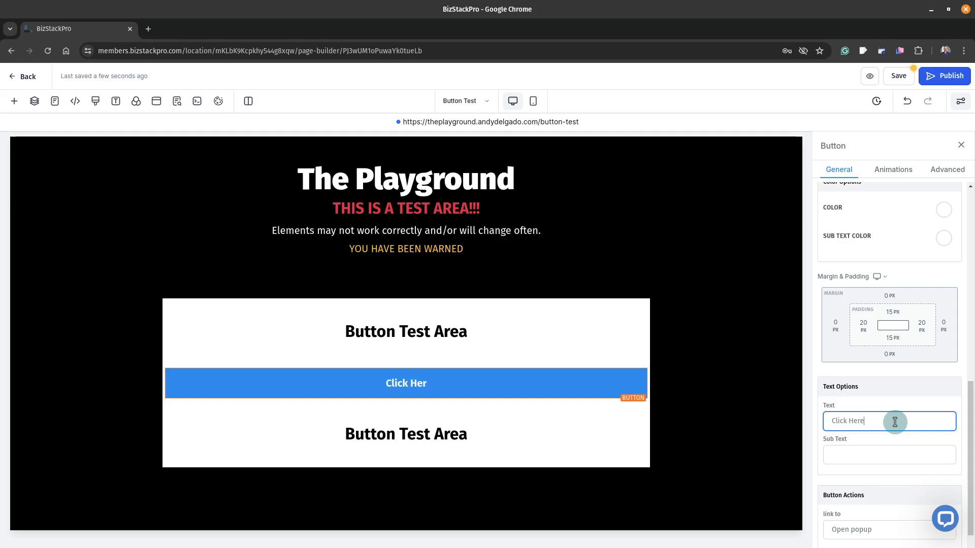
scroll(894, 421, down, 1)
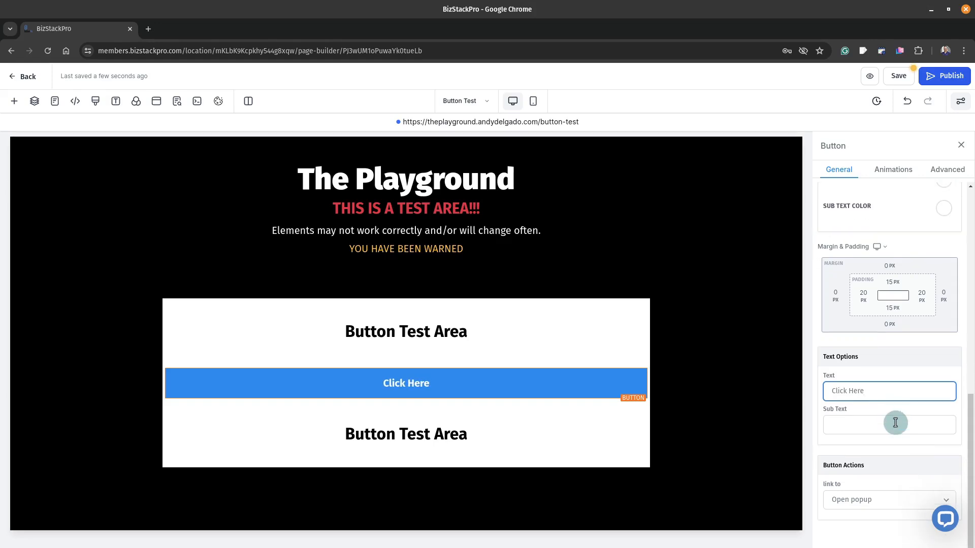
Try the Wobble and Elevate hover animations on the Click Here button, and clear the hover animation.
scroll(894, 422, up, 6)
scroll(895, 422, up, 3)
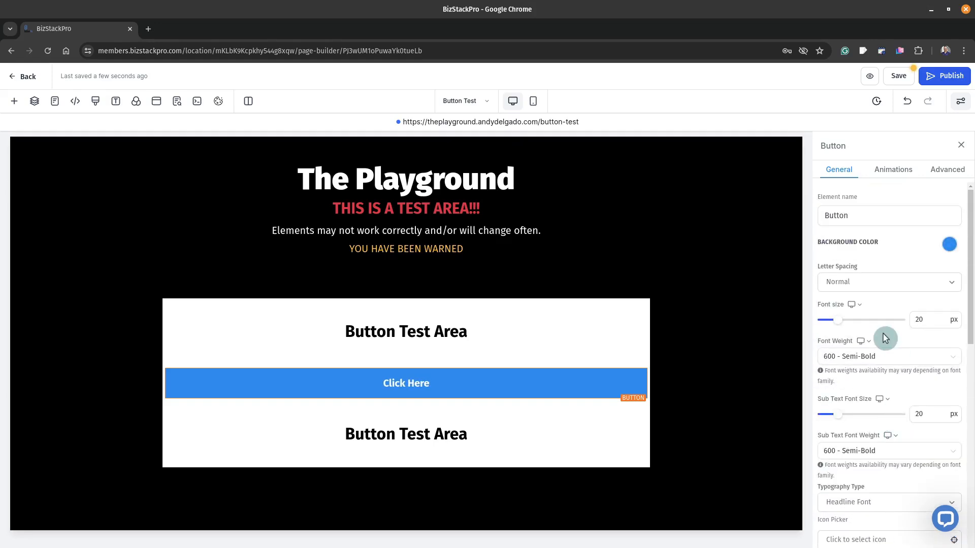
click(899, 176)
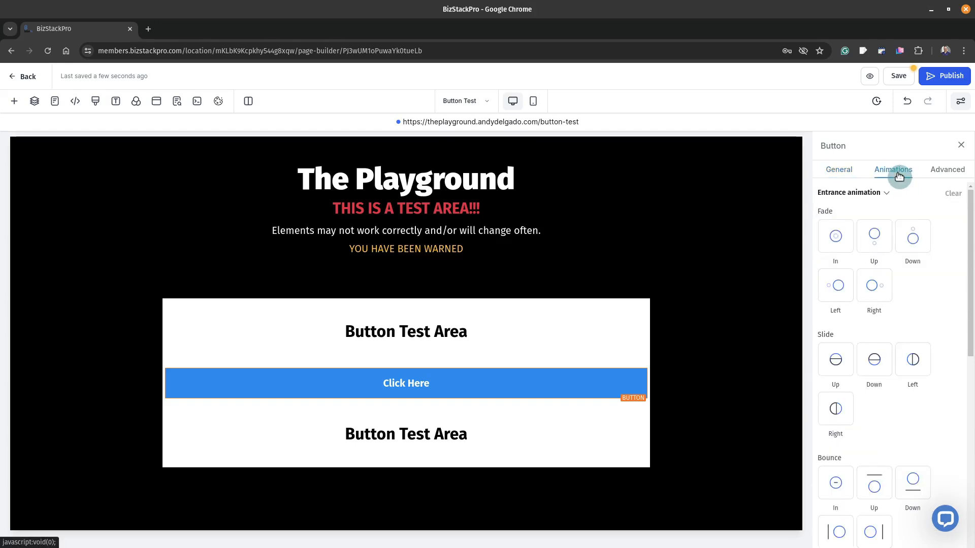
click(888, 196)
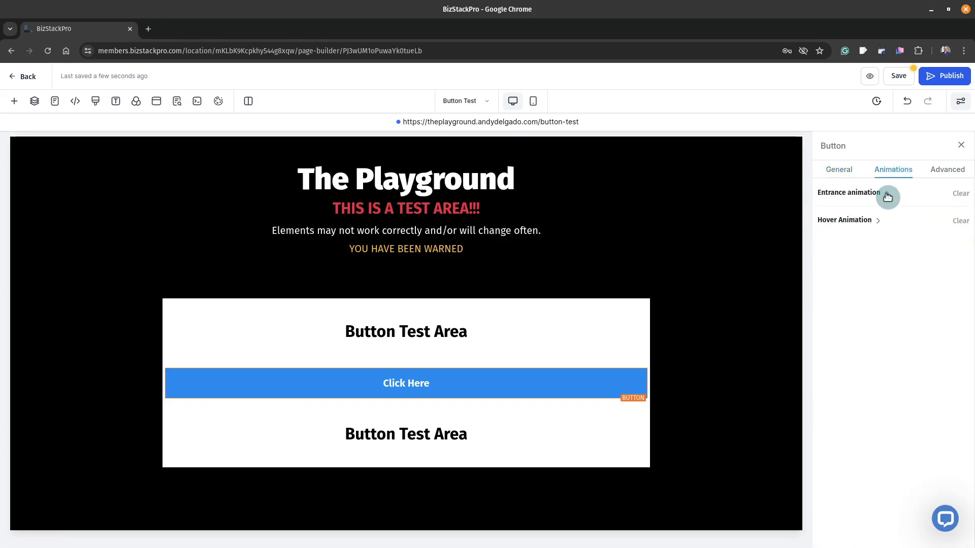
click(878, 223)
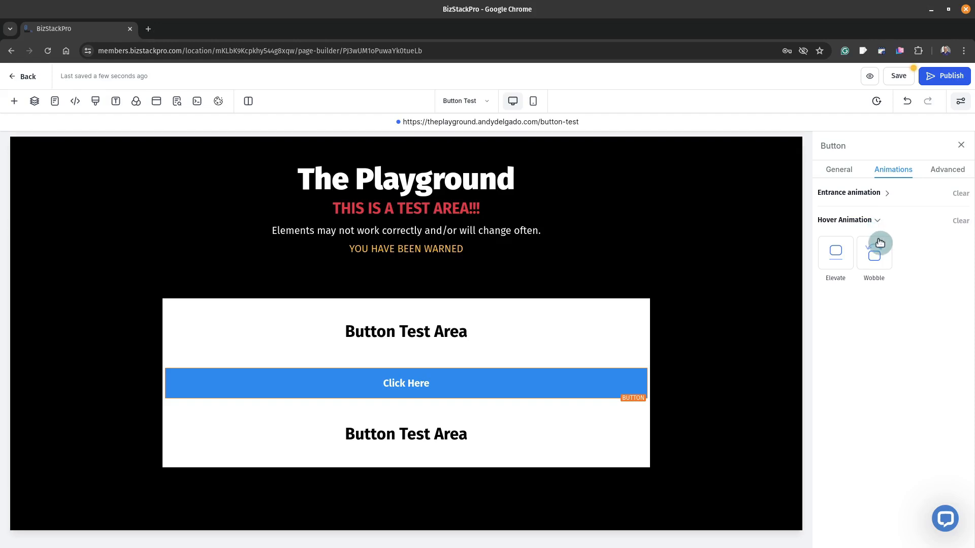
click(876, 254)
mouse_move(393, 397)
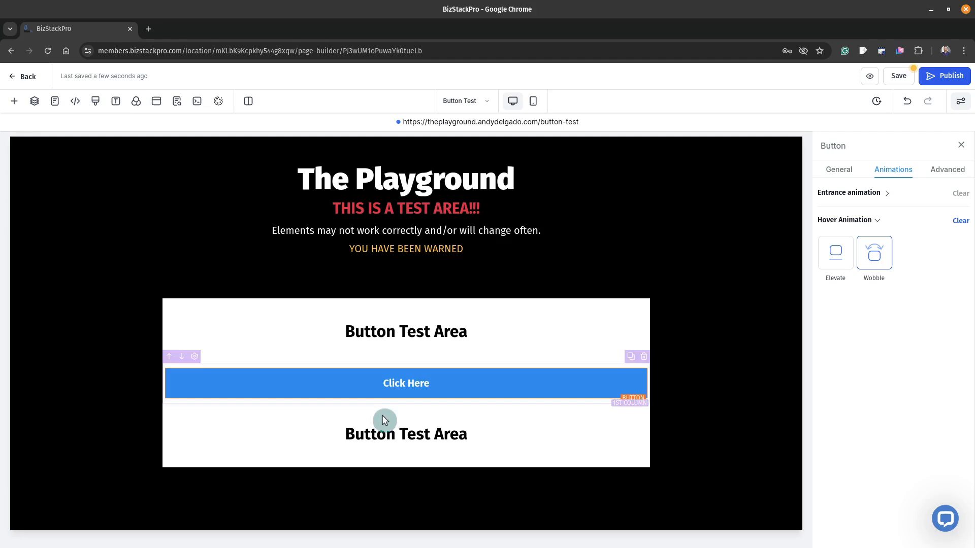
click(850, 262)
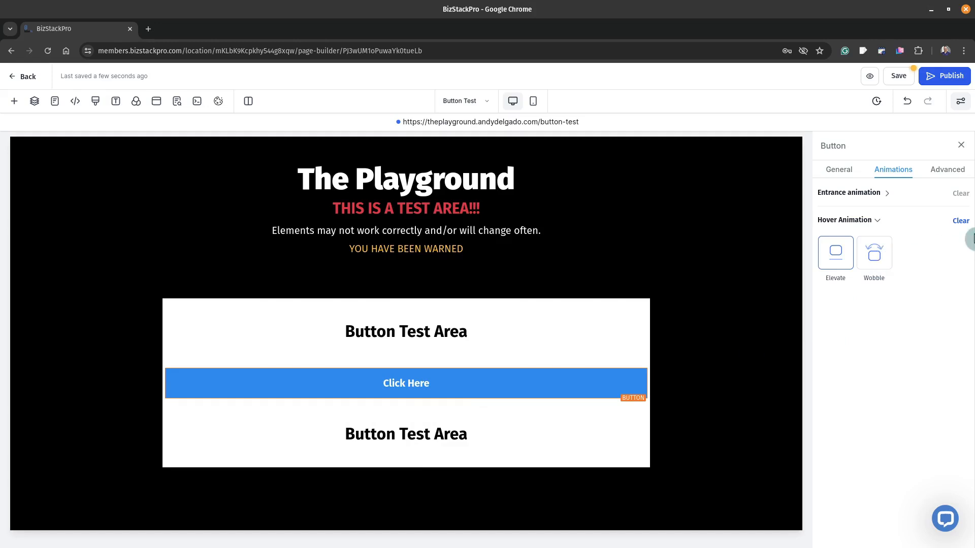
click(966, 227)
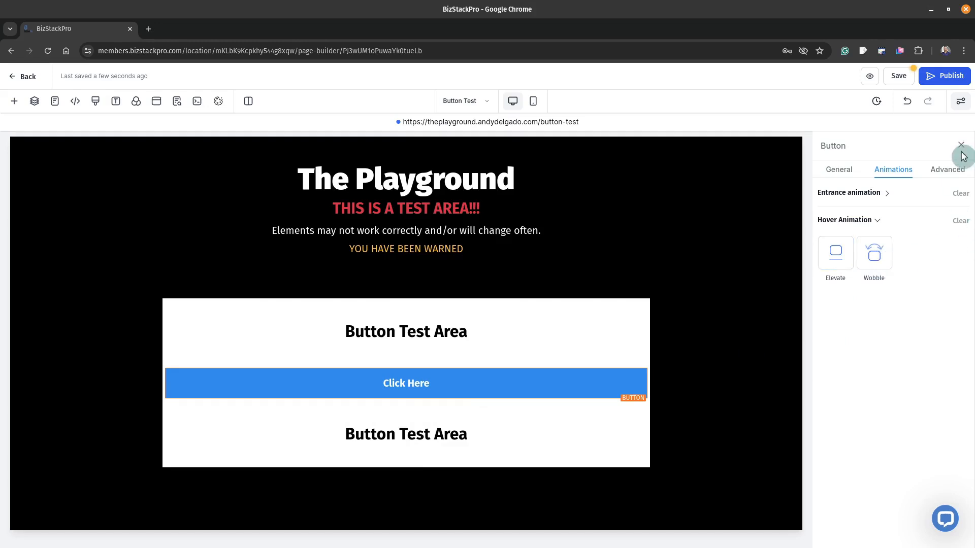
Change the Click Here button's full width setting to Fluid.
click(951, 170)
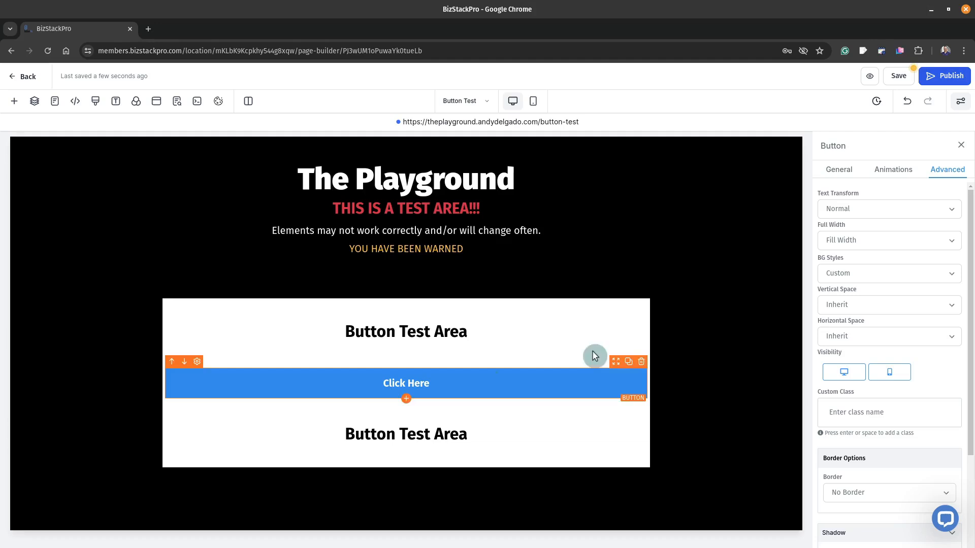
click(852, 241)
click(854, 254)
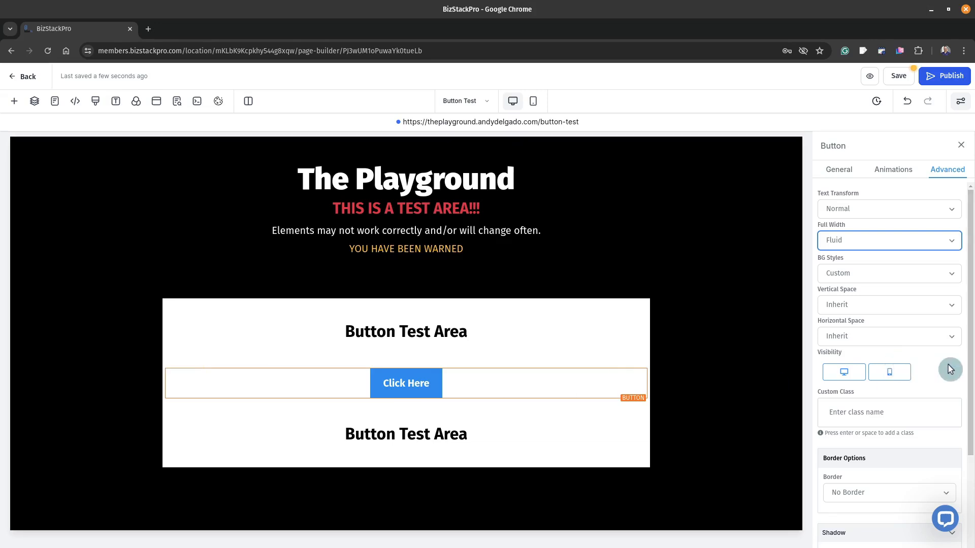
Give the Click Here button a full border with a width of 3px.
scroll(931, 366, down, 3)
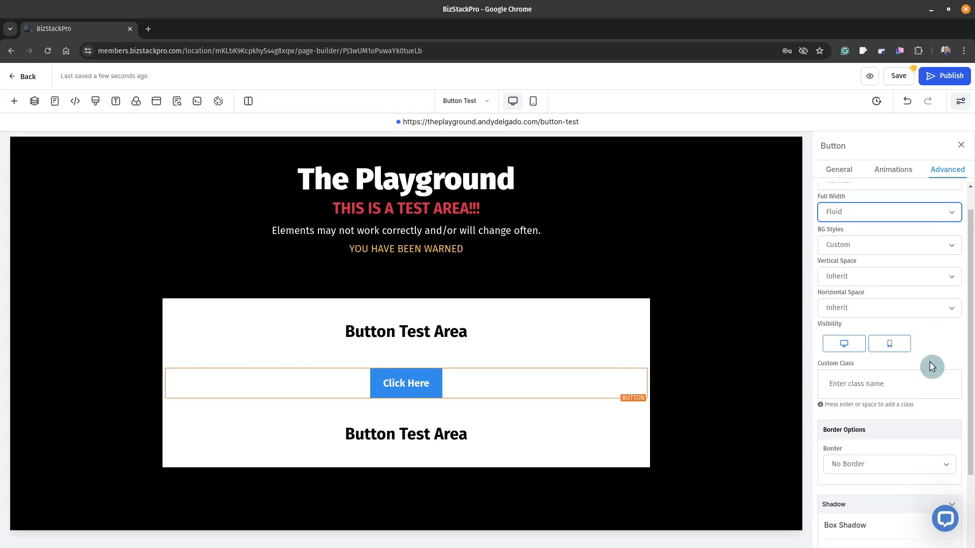
scroll(931, 366, down, 1)
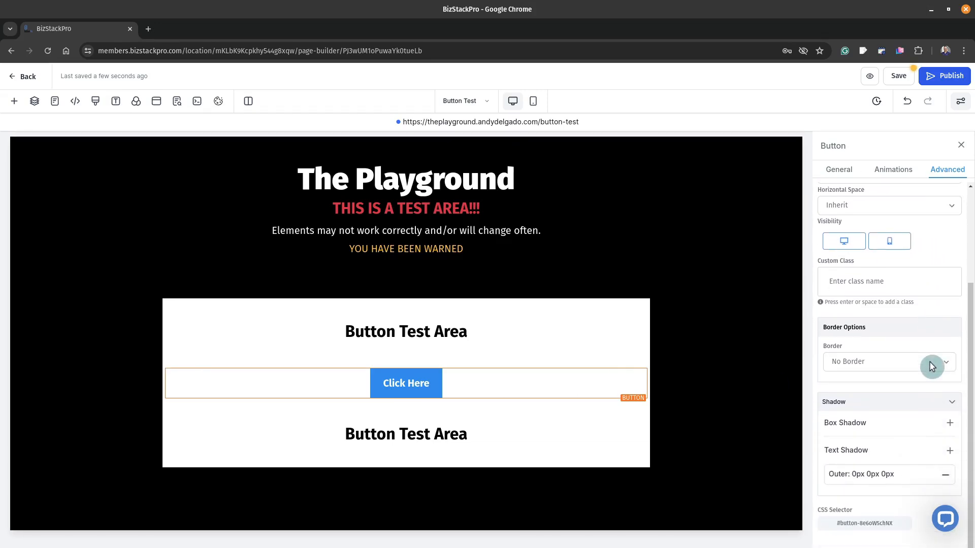
click(930, 362)
click(886, 386)
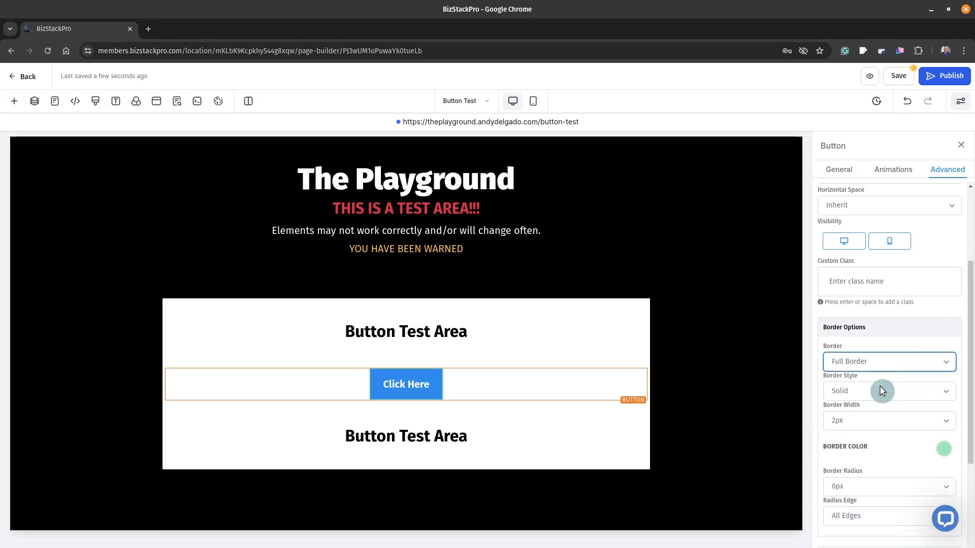
click(907, 425)
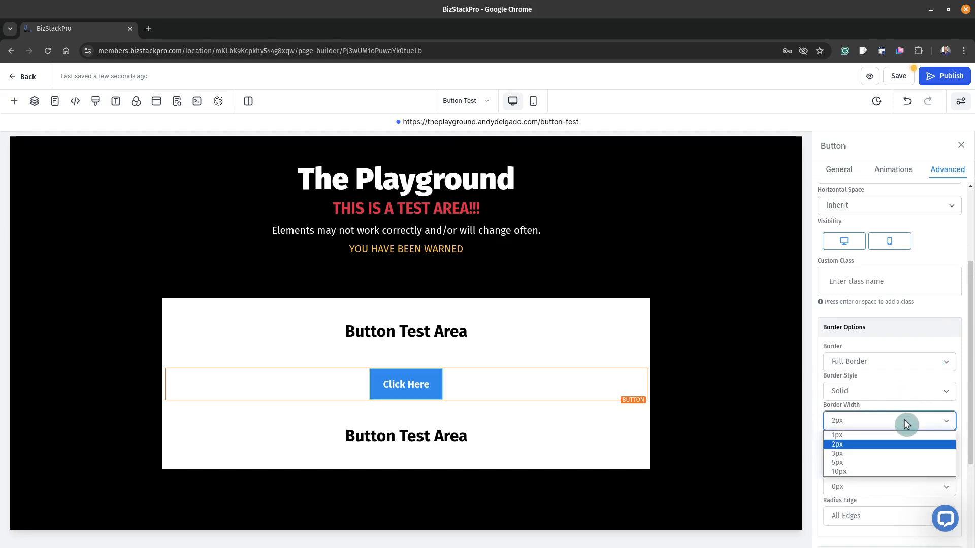
click(879, 454)
Set the button's border radius to 4px and deselect the button to check its corners.
scroll(885, 446, down, 3)
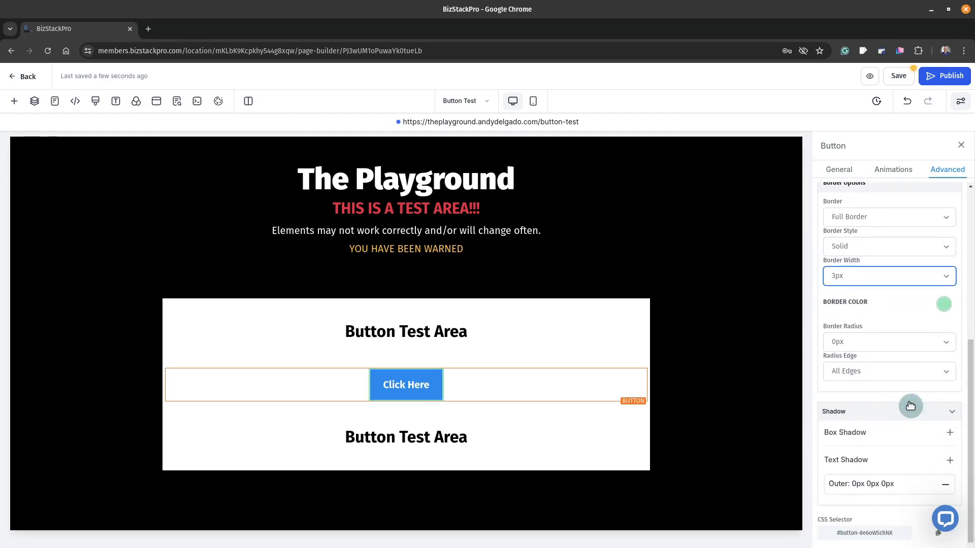
click(902, 347)
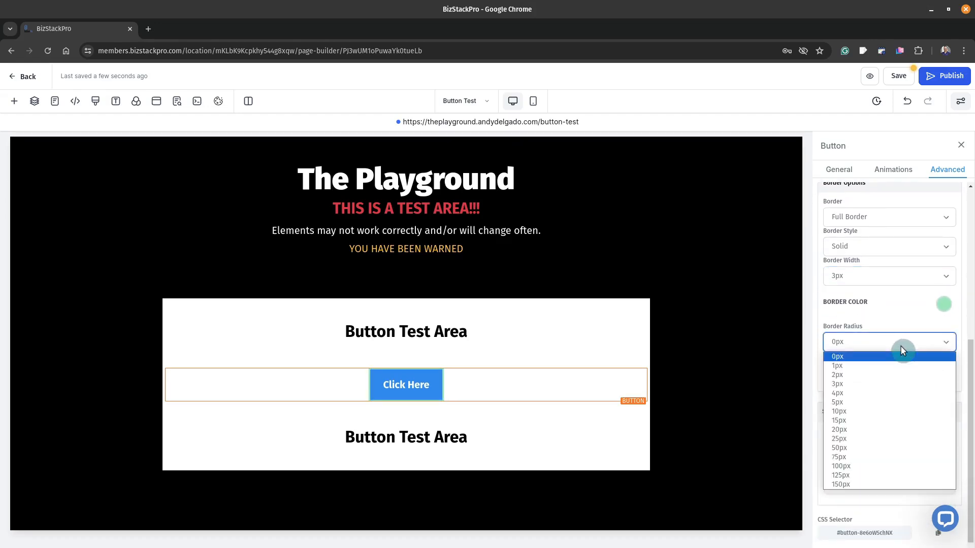
click(878, 393)
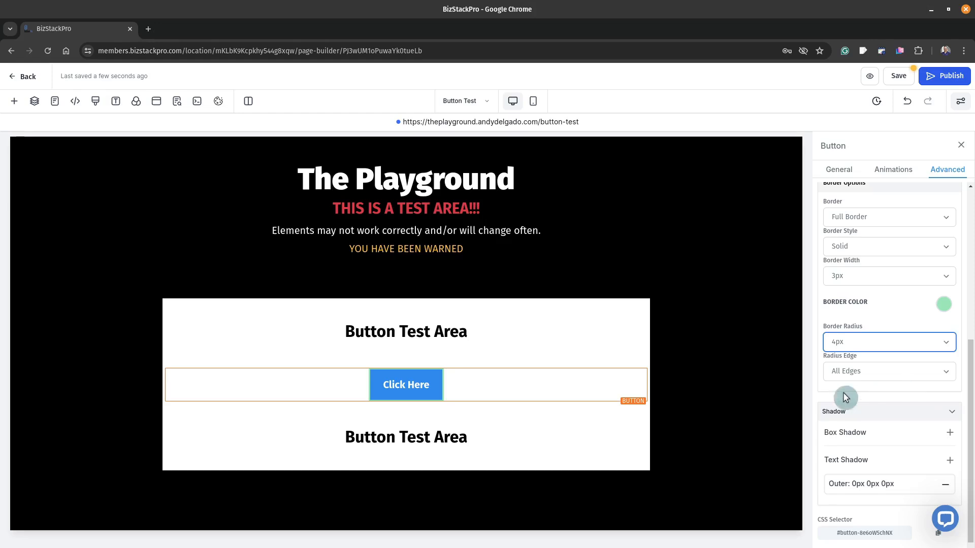
click(561, 428)
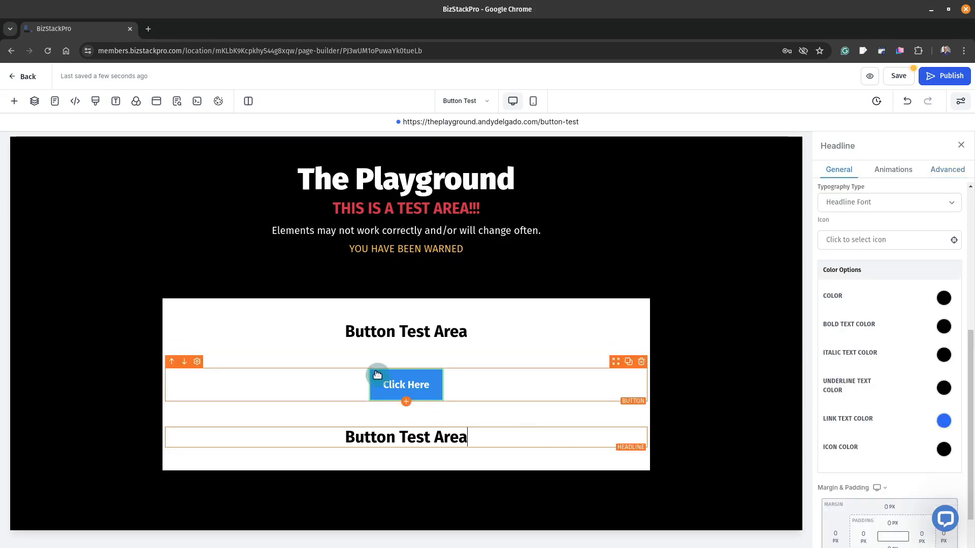
Change the Click Here button's border color to black and deselect the button to check it.
click(497, 388)
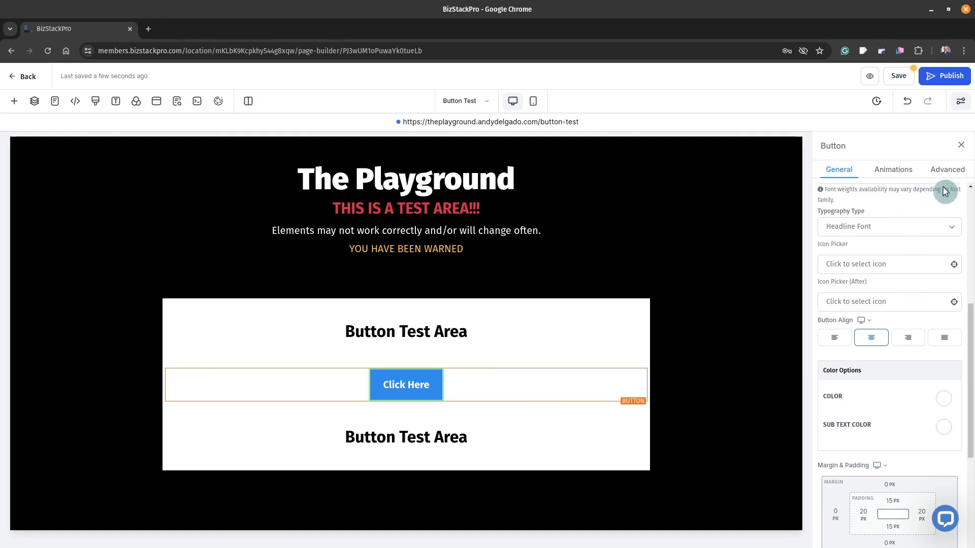
click(955, 173)
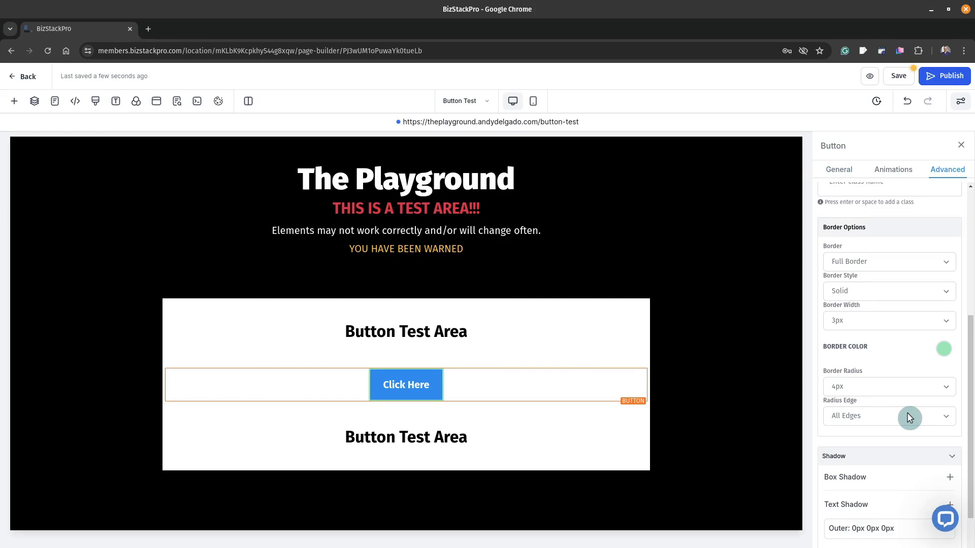
click(946, 351)
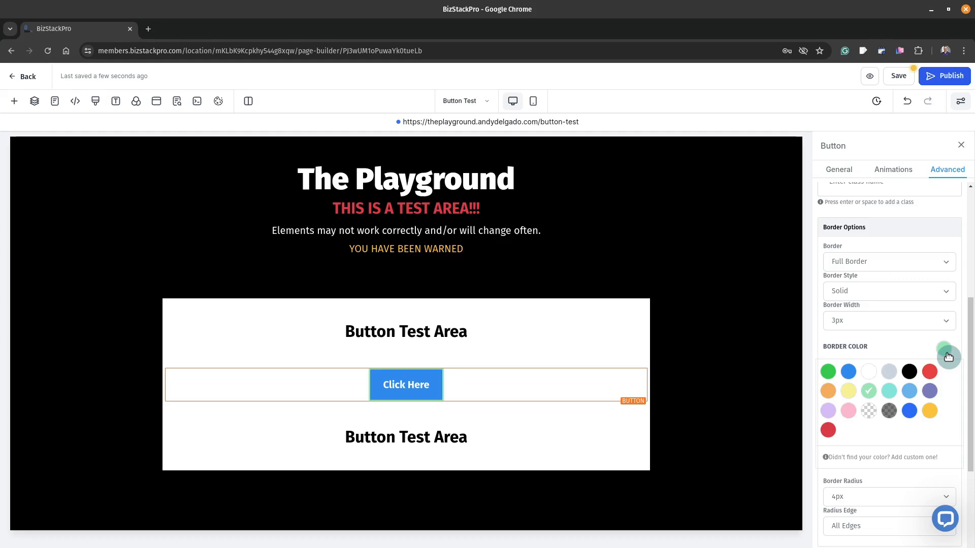
click(908, 372)
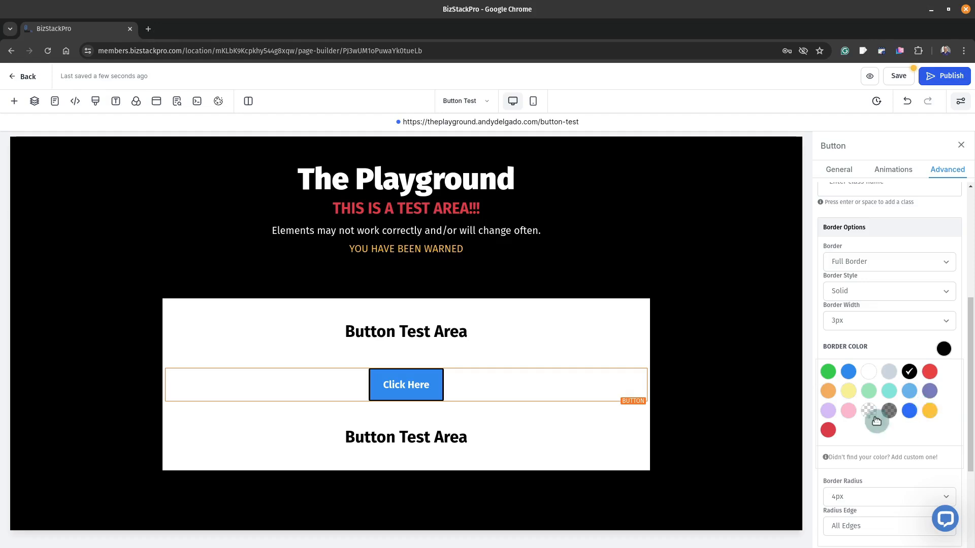
click(517, 439)
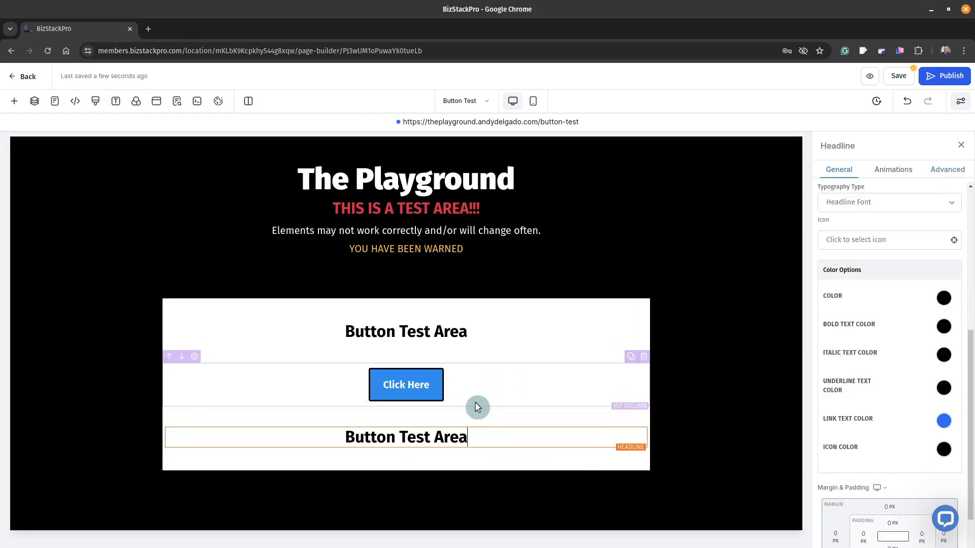
Set the Click Here button's border width to 5px.
click(477, 388)
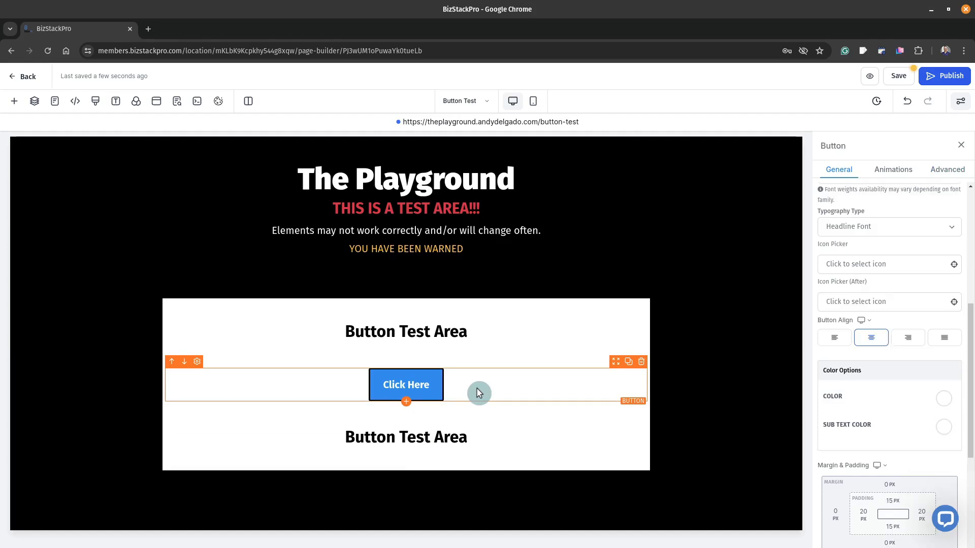
scroll(918, 404, up, 3)
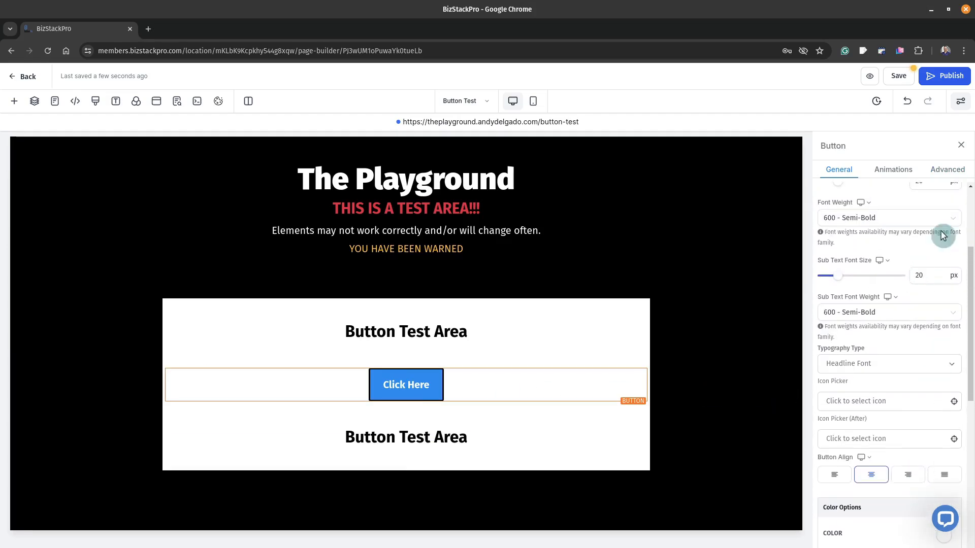
click(950, 170)
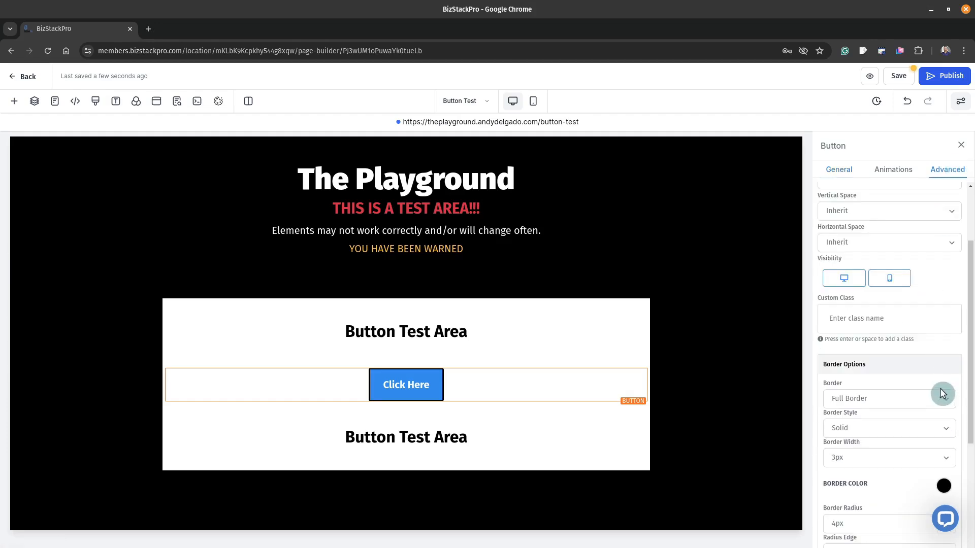
scroll(942, 396, down, 2)
click(916, 398)
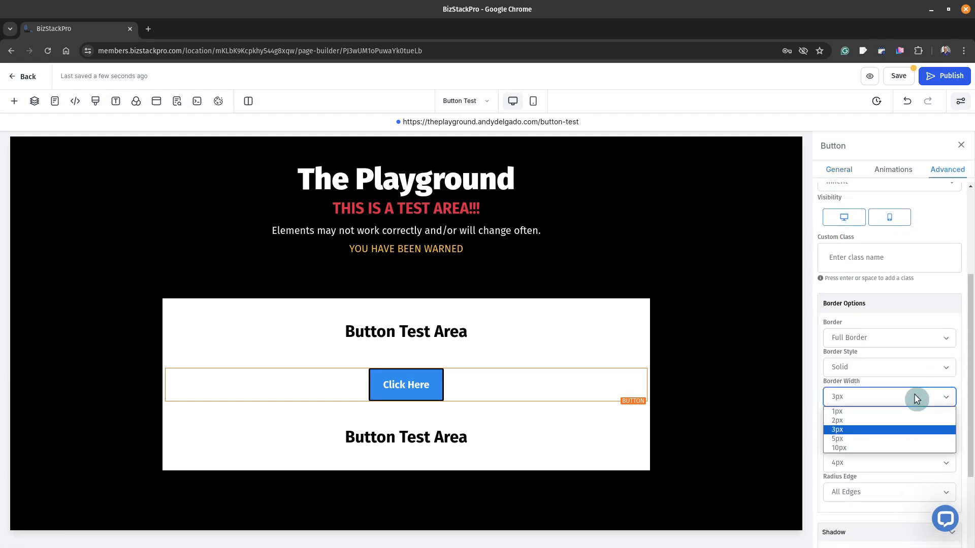
click(873, 438)
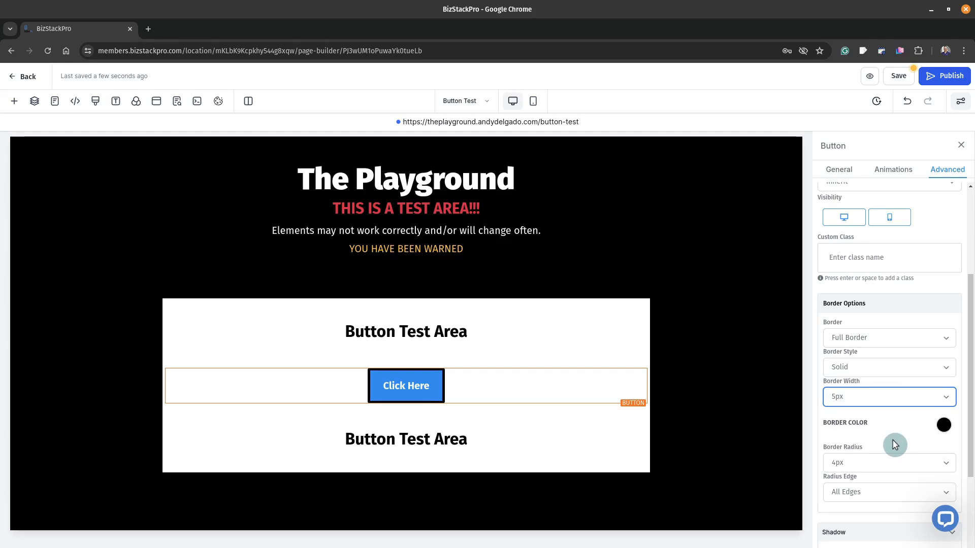
Try blue, red and white as the button's border color, return it to black and deselect the button.
scroll(894, 442, down, 1)
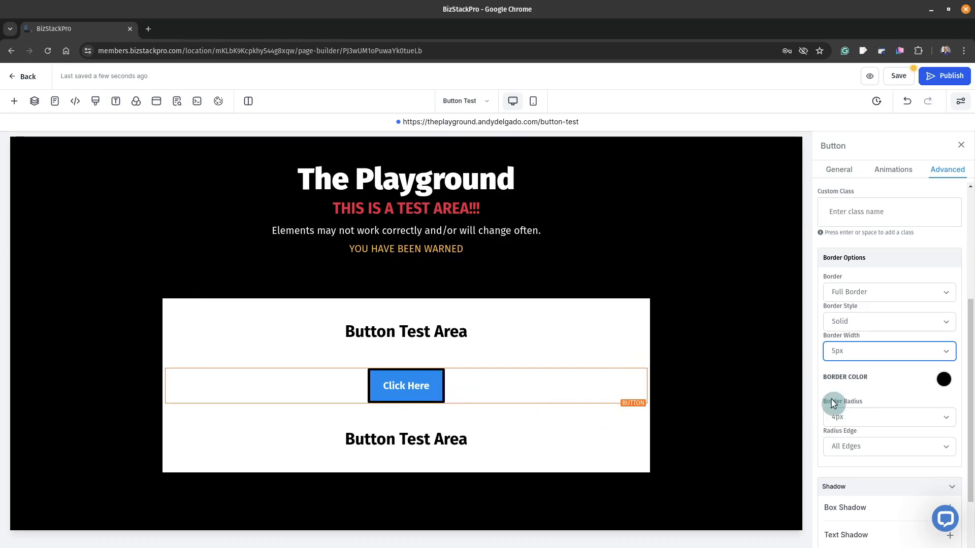
click(943, 379)
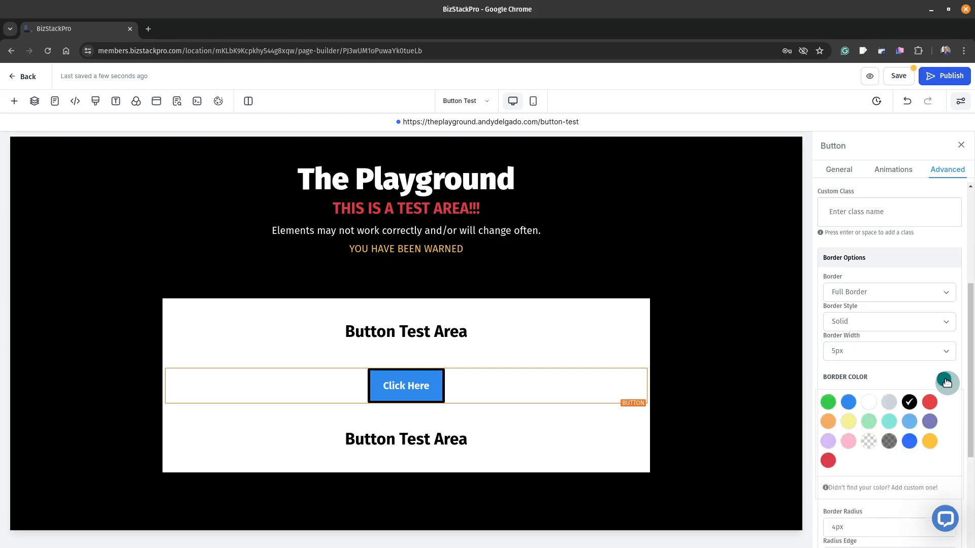
click(848, 402)
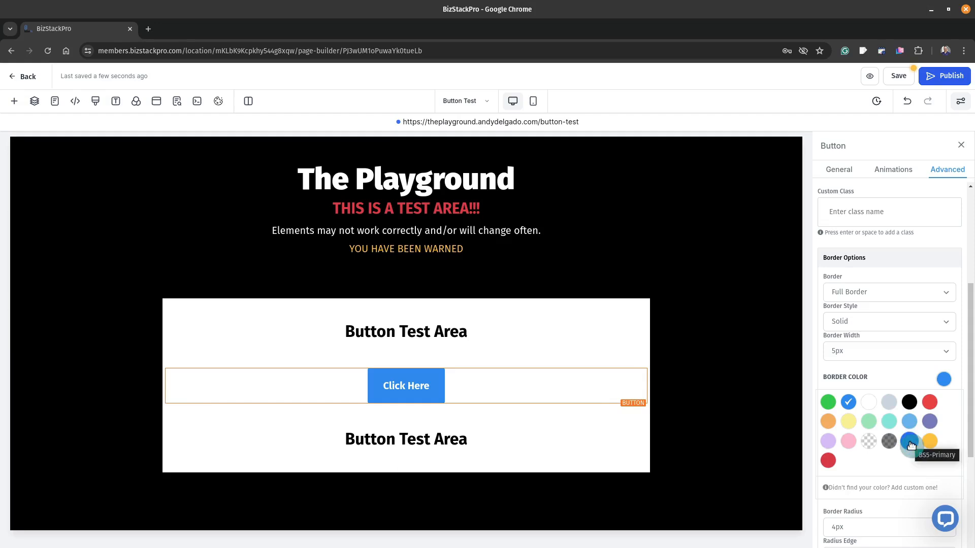
click(934, 403)
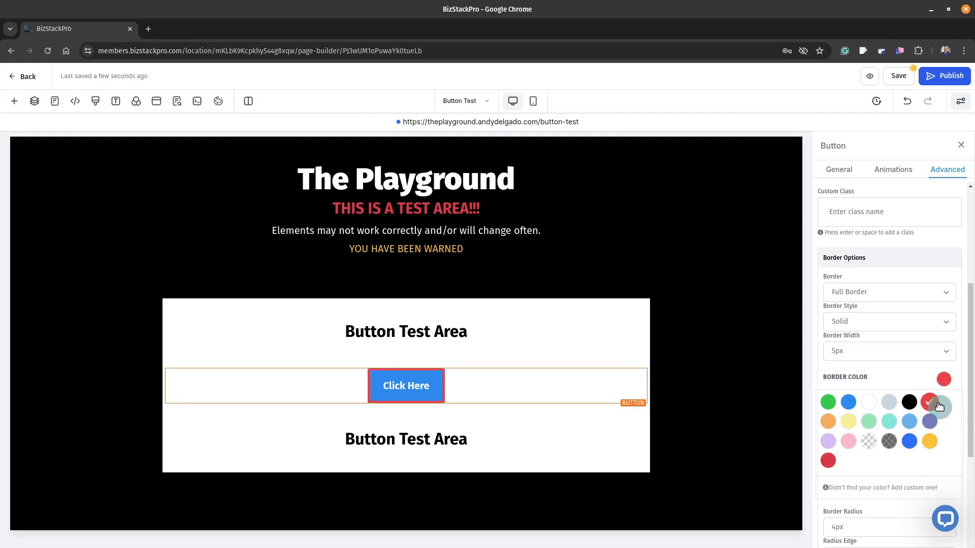
click(853, 406)
click(868, 403)
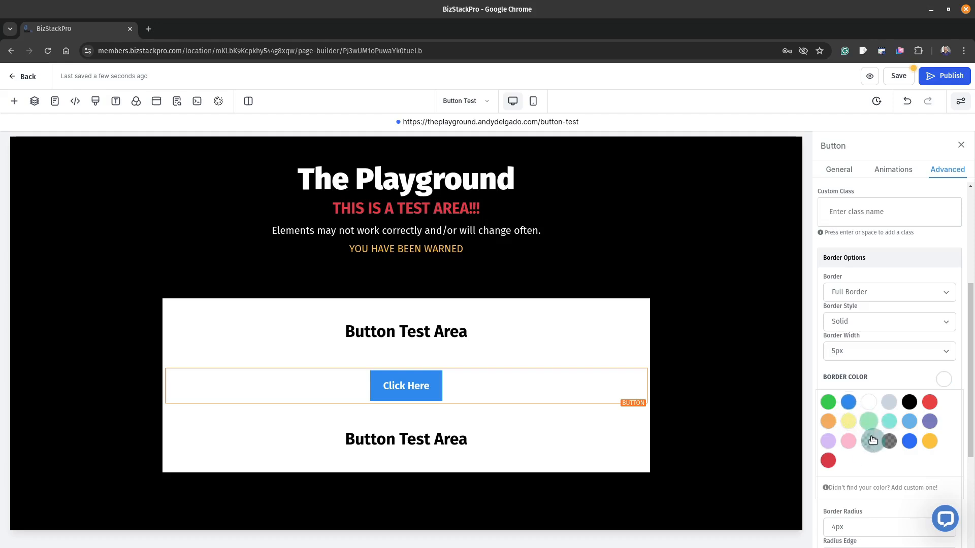
click(848, 402)
click(909, 403)
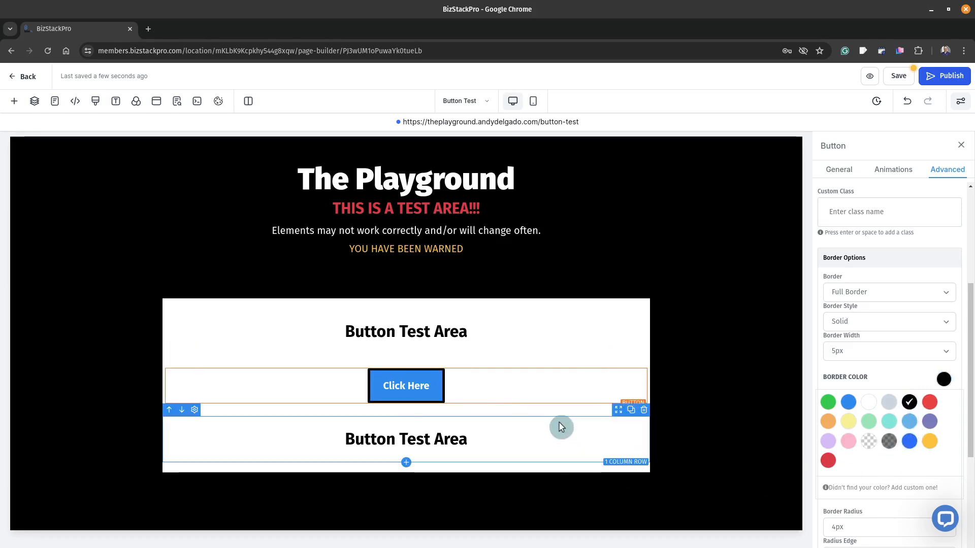
click(523, 439)
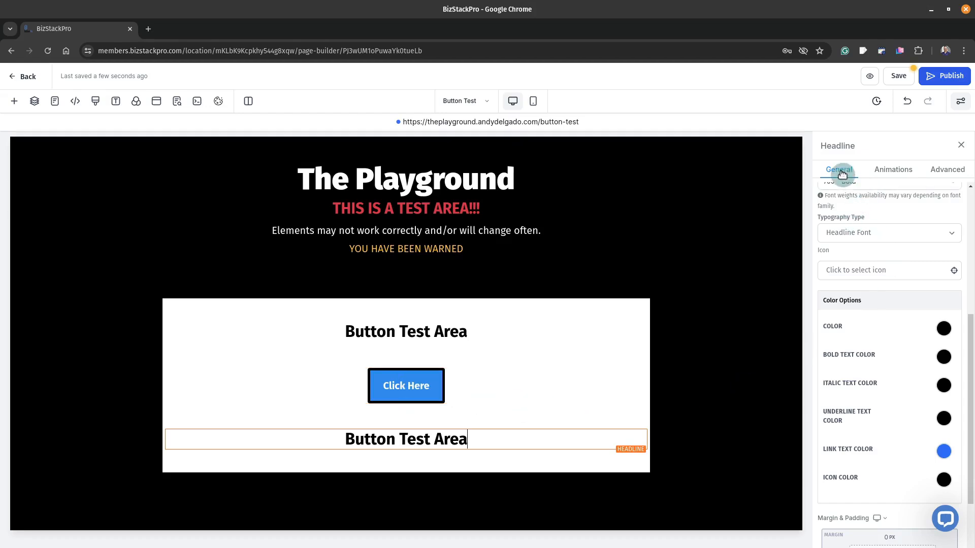
Reduce the Click Here button's top and bottom padding to 10 px each and deselect the button.
click(427, 389)
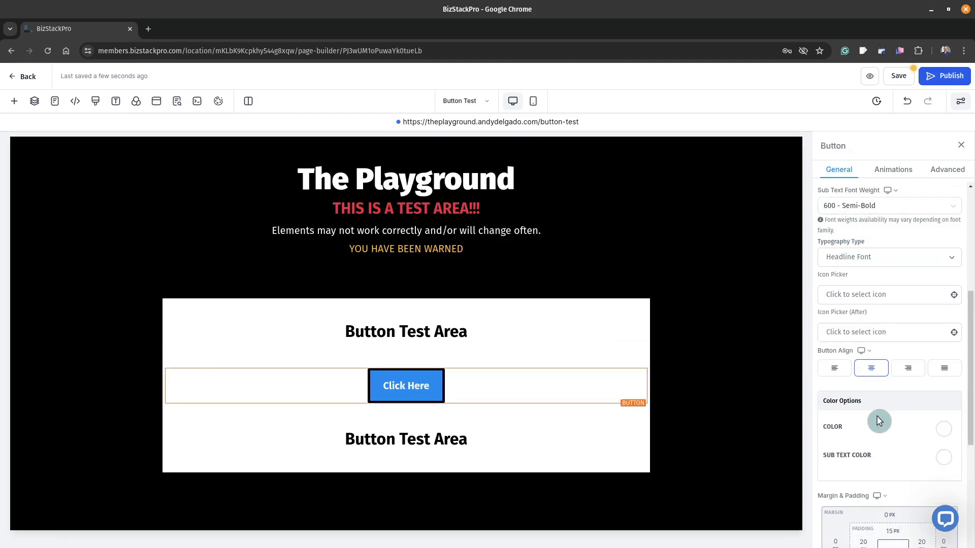
scroll(904, 425, down, 2)
scroll(899, 447, down, 2)
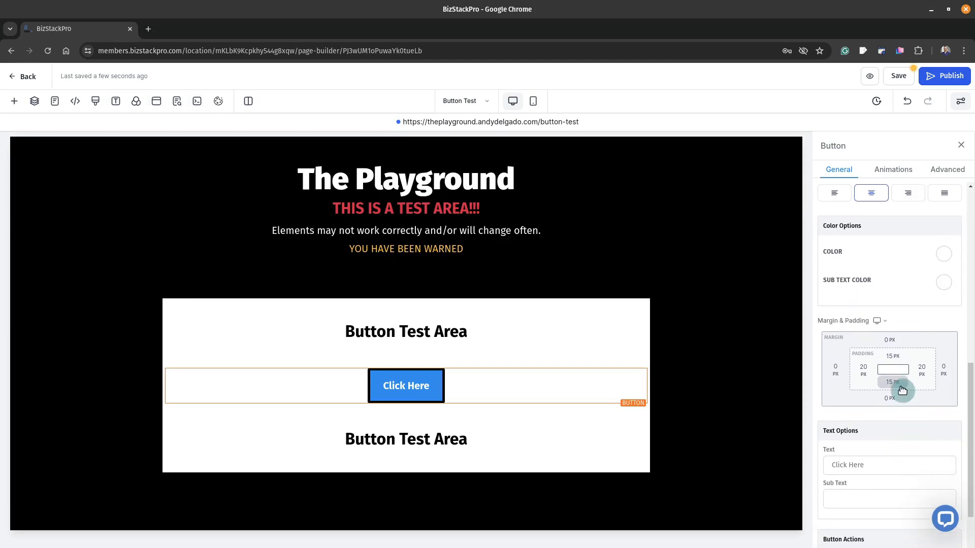
click(893, 357)
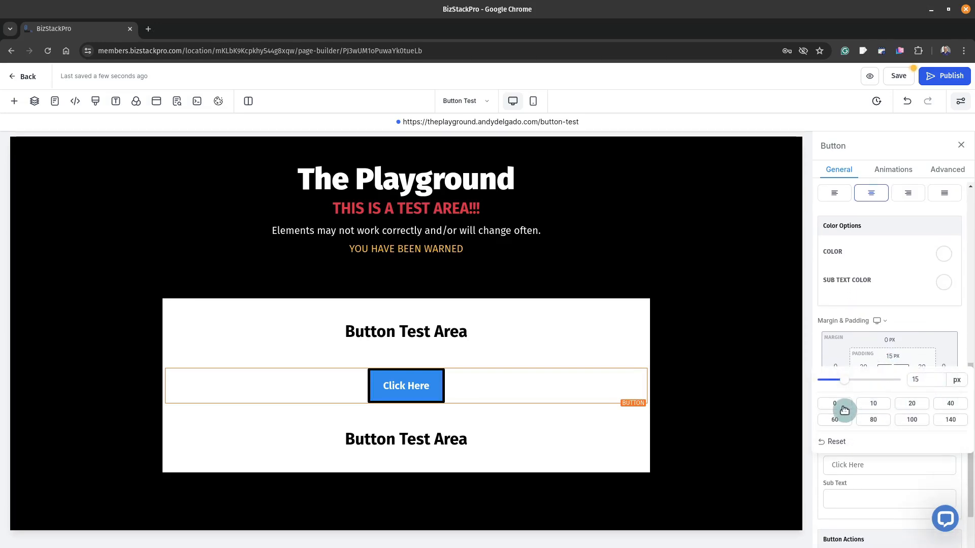
click(872, 404)
click(934, 320)
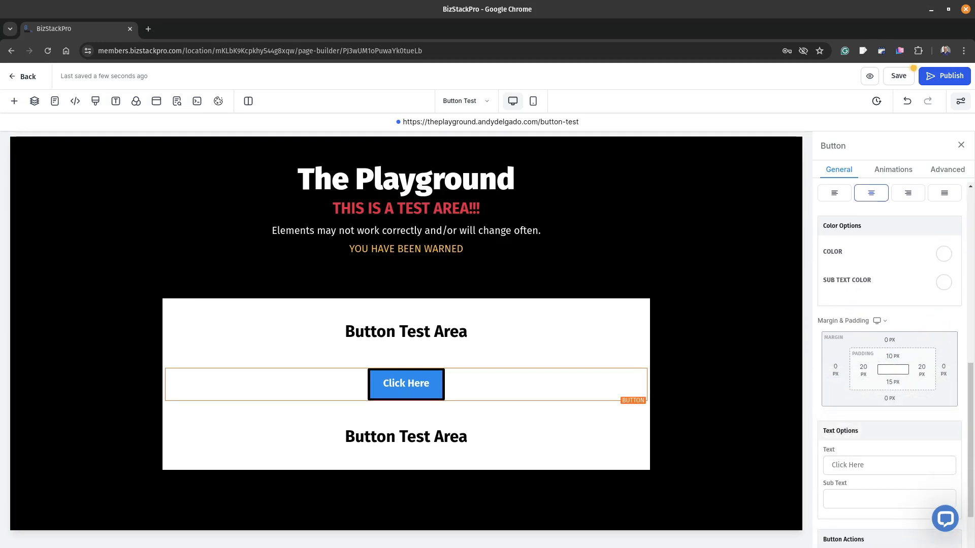
click(900, 389)
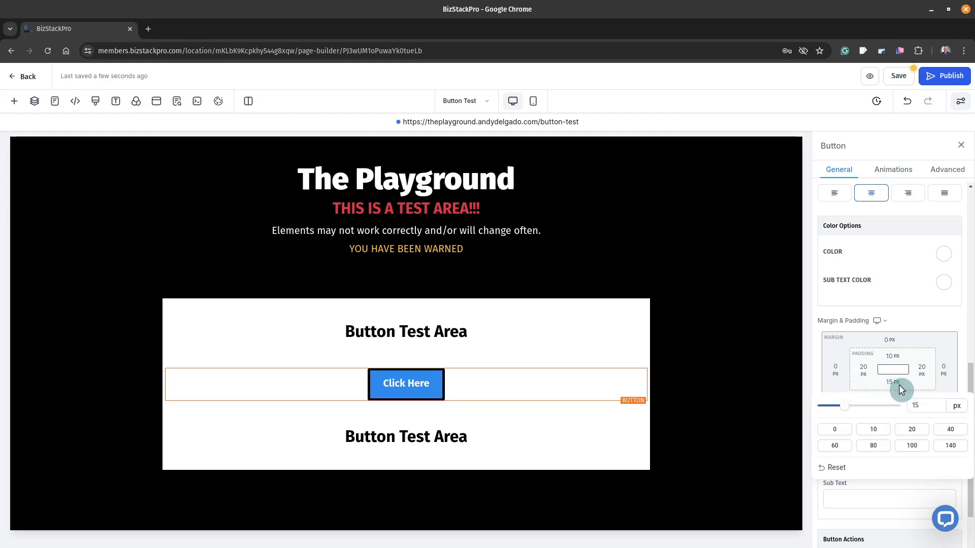
click(874, 430)
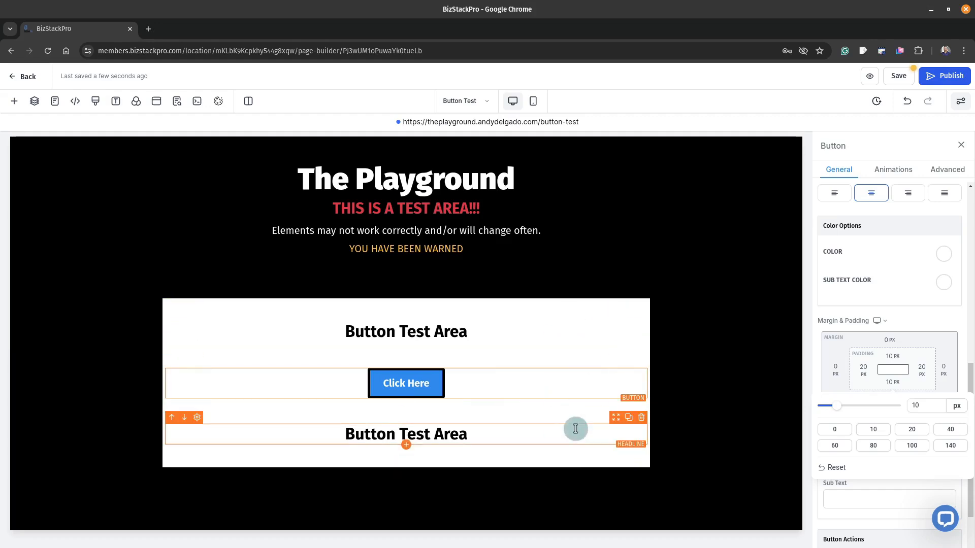
click(573, 467)
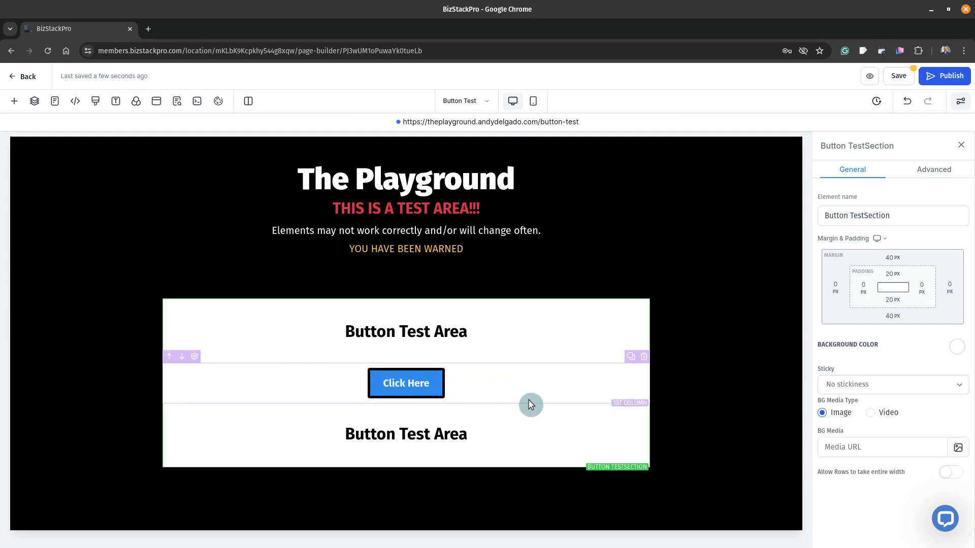
Copy the Click Here button's CSS selector from its advanced settings, moving the chat bubble out of the way.
click(470, 386)
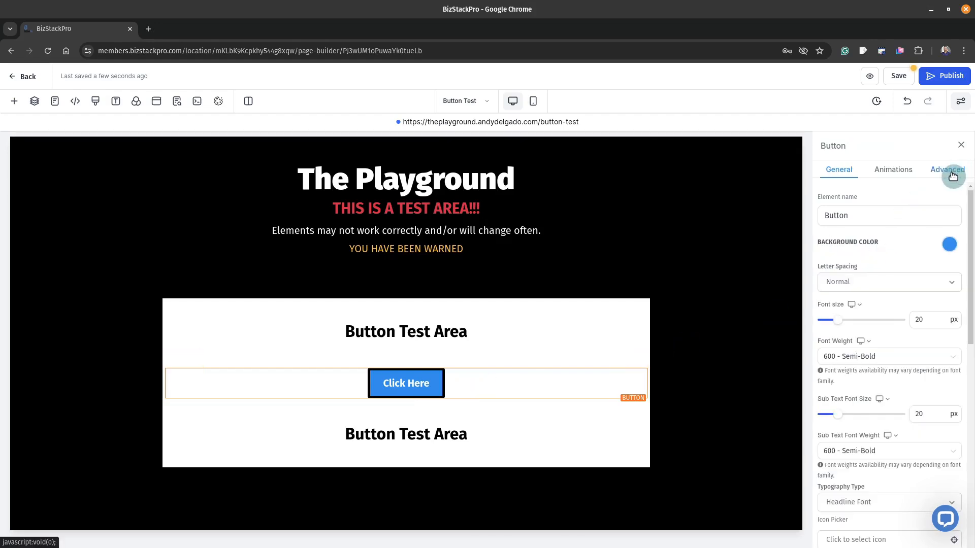
click(950, 173)
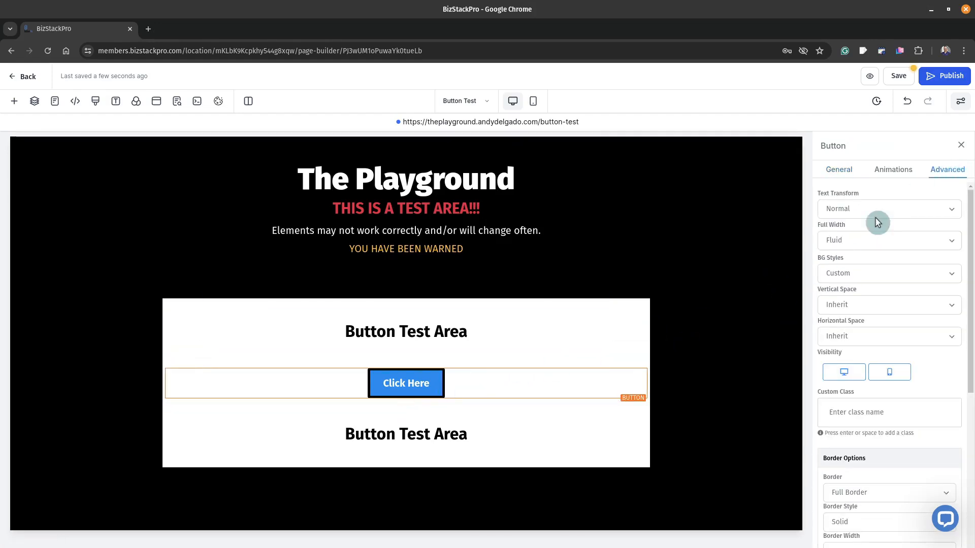
scroll(937, 236, down, 5)
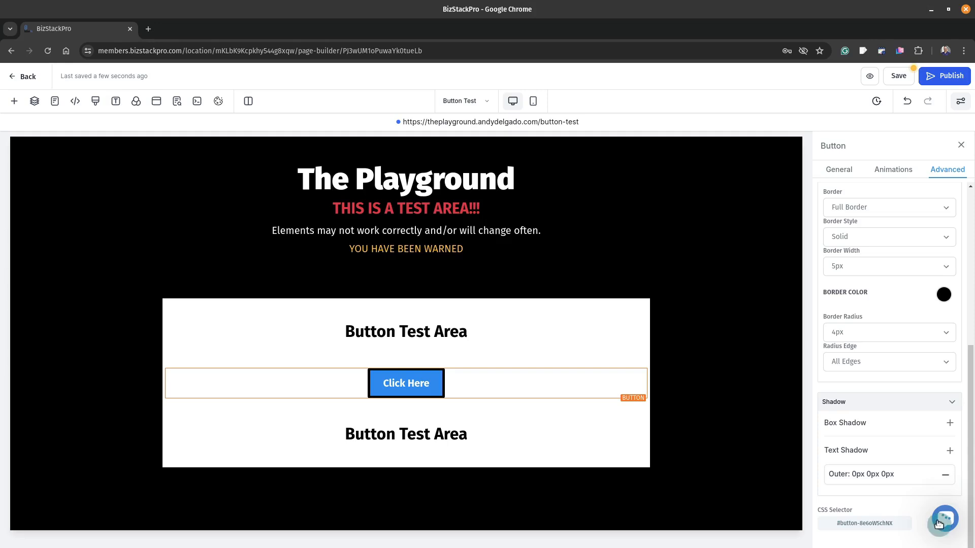
drag(944, 519, 941, 482)
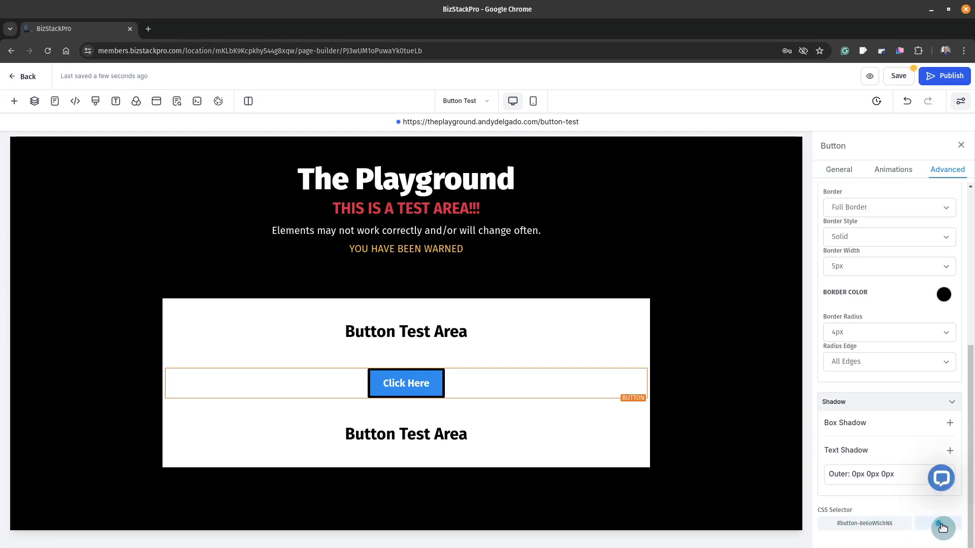
drag(897, 530, 833, 525)
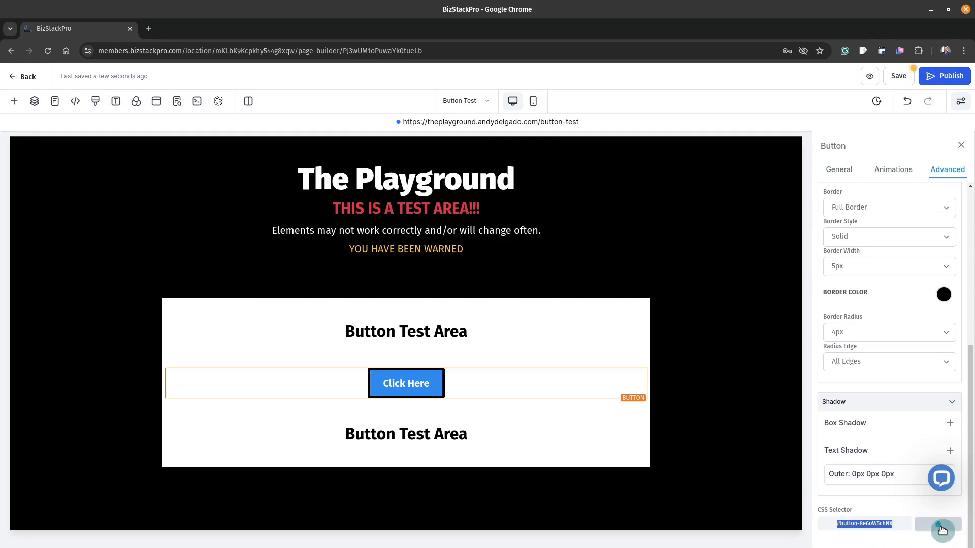
click(939, 526)
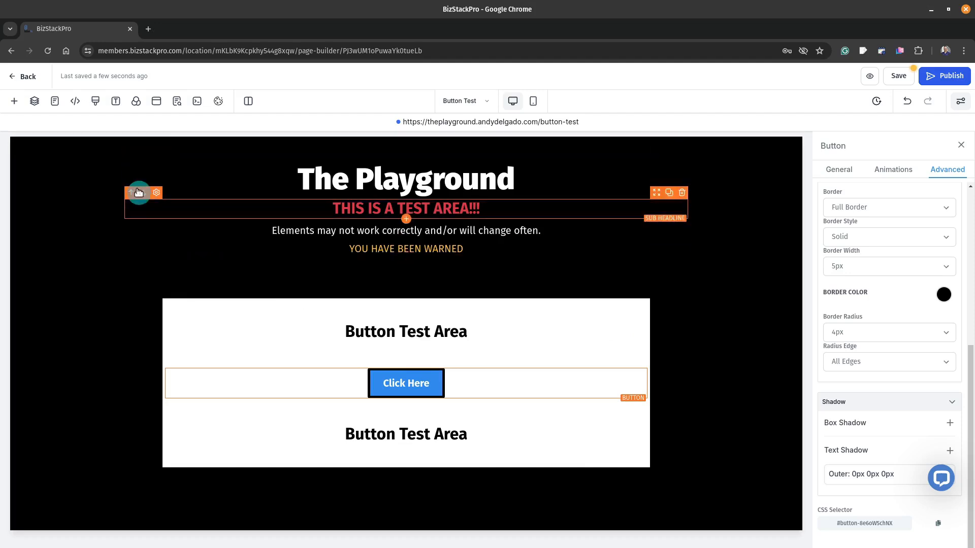
Open the page's custom CSS and delete all of the existing code.
click(95, 105)
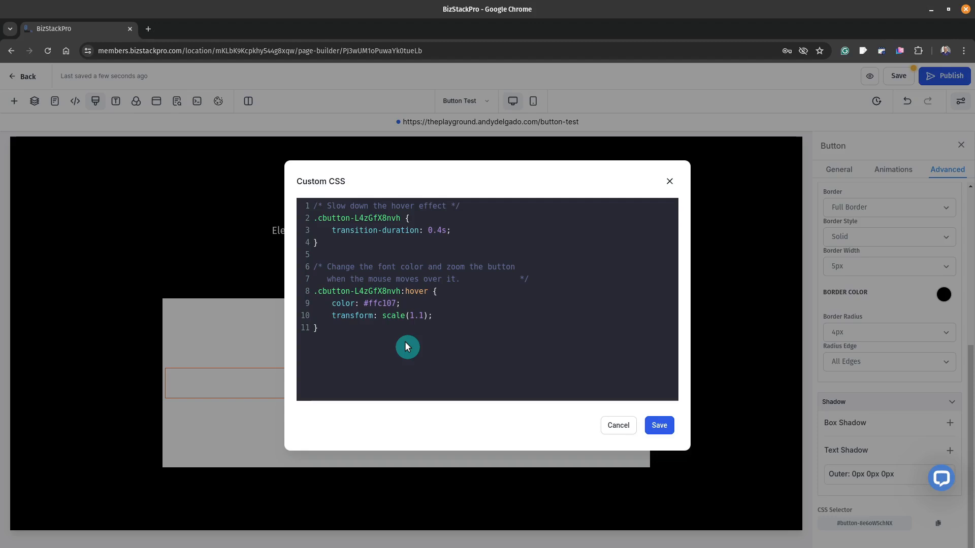
key(ctrl+a)
key(BackSpace)
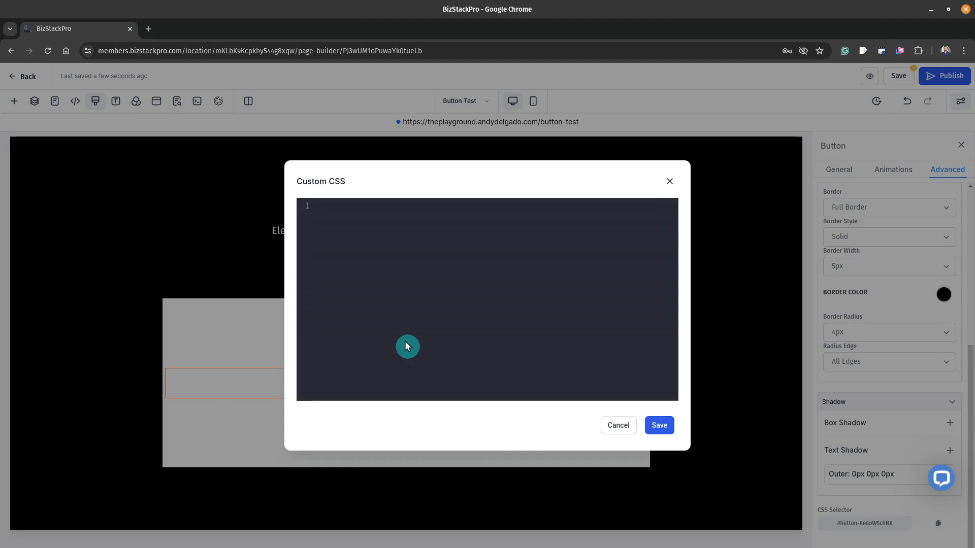
Paste the copied selector into the custom CSS and turn it into the rule opening ".cbutton-8e6oW5chNX:hover {".
key(ctrl+v)
key(Home)
key(Delete)
text(.c)
text({)
key(Left)
key(Left)
text(:hover)
Add "color: black;" to the hover rule, close it with a brace and save the custom CSS.
text(cool)
key(BackSpace)
key(BackSpace)
text(lor:)
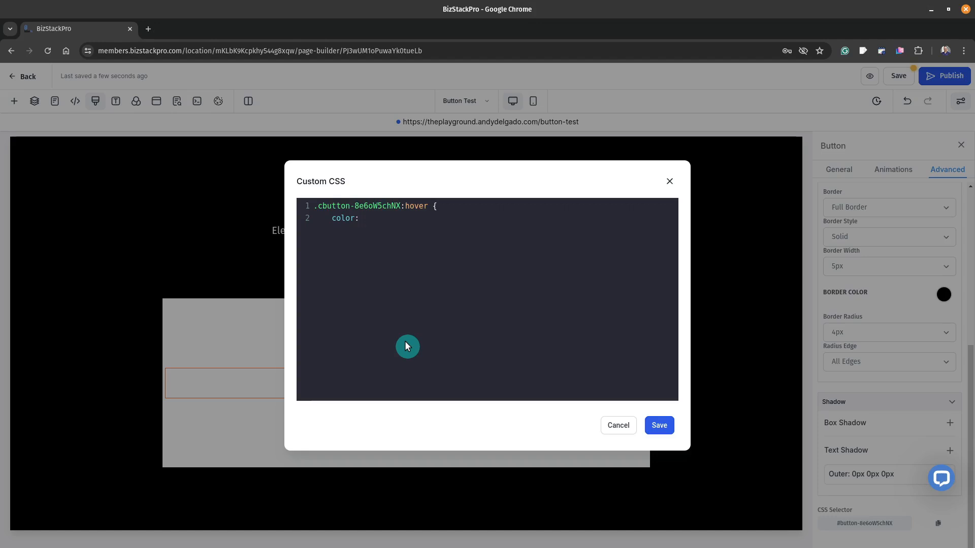
text( black;)
key(Return)
text(})
click(659, 425)
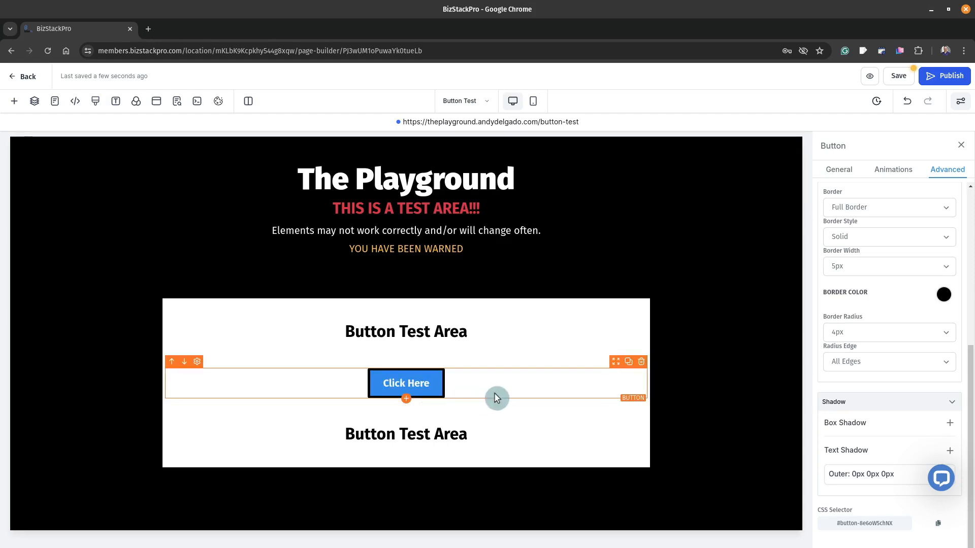
Add "background-color: white;" below the color line of the hover rule and save the custom CSS.
click(97, 106)
click(411, 221)
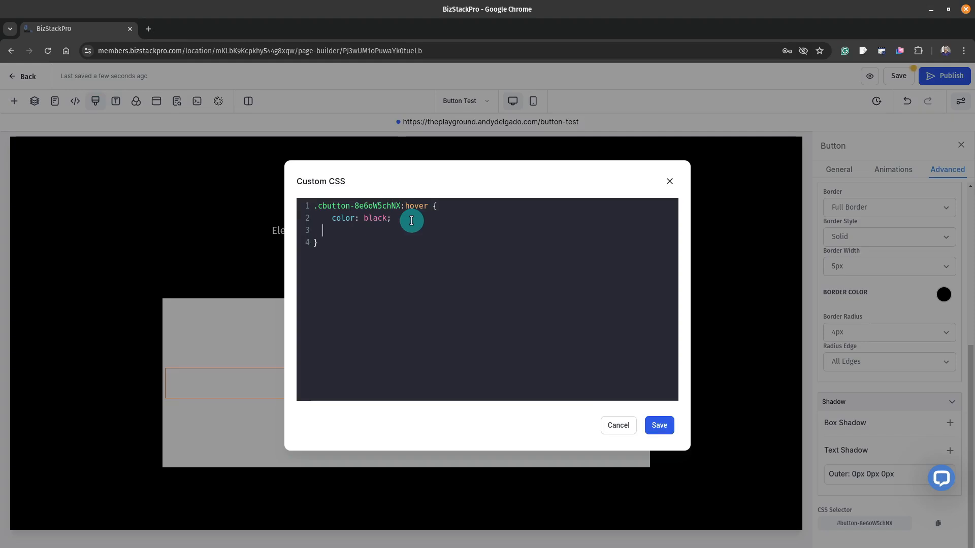
text(background-color)
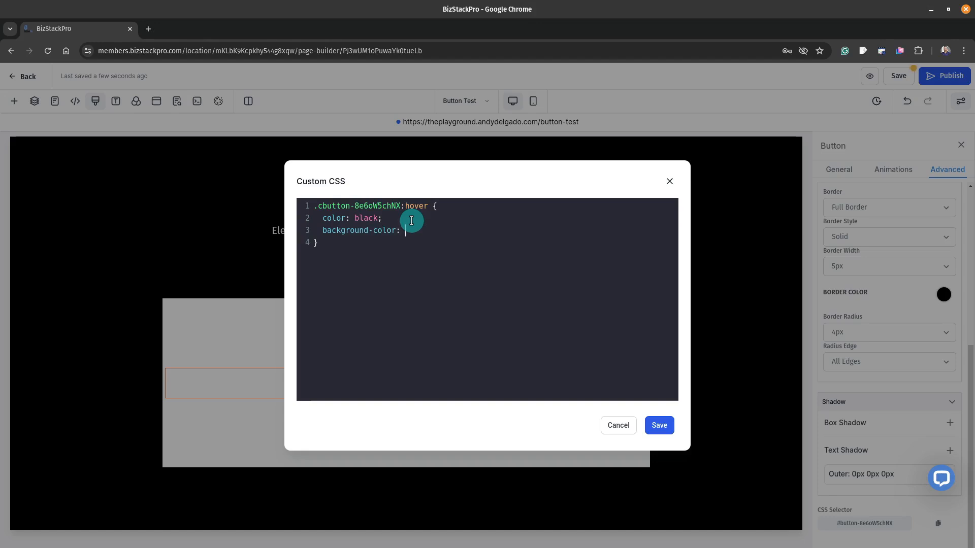
text(: white;)
click(658, 424)
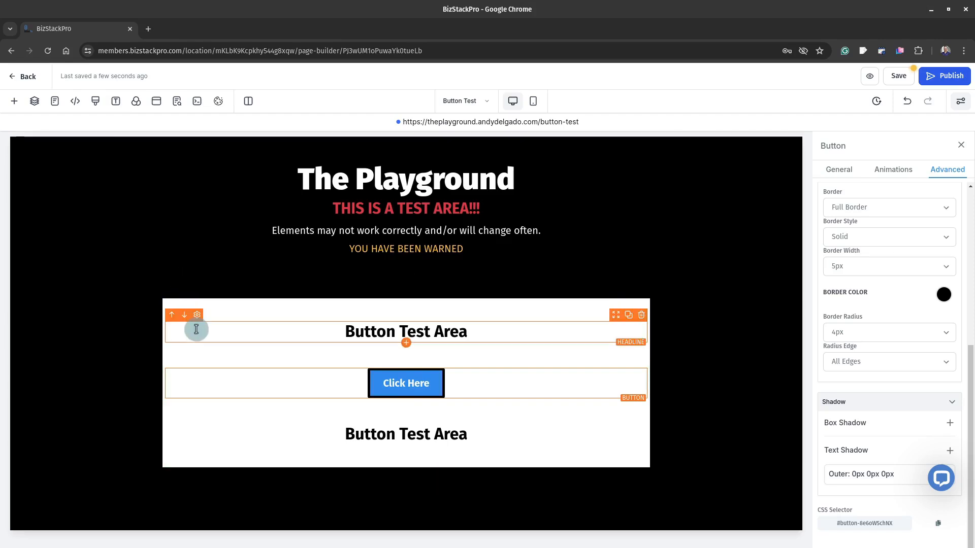
Add "transform: scale(1.2);" below the background color in the hover rule and save the custom CSS.
click(95, 101)
click(479, 234)
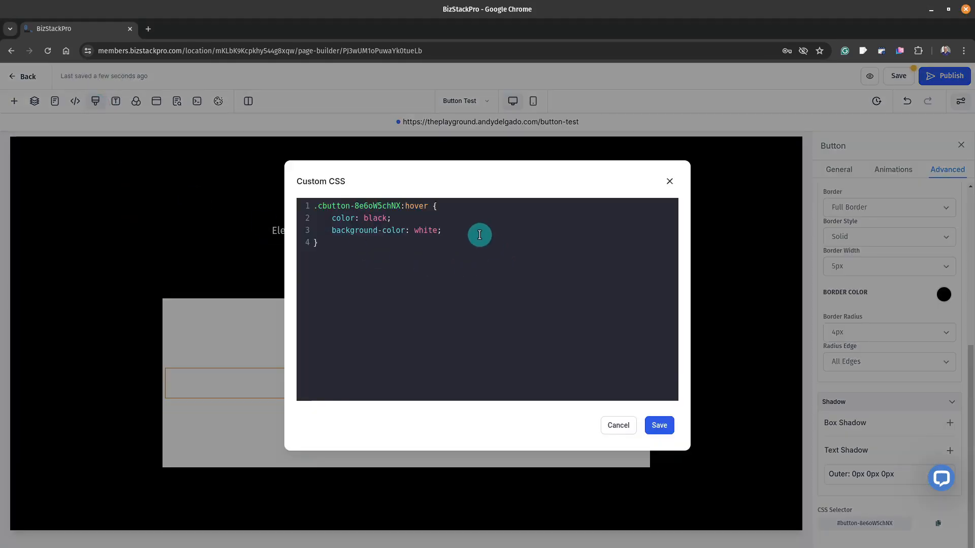
key(Return)
text(tras)
key(BackSpace)
text(nsform: s)
text(cale(1.2);)
click(654, 424)
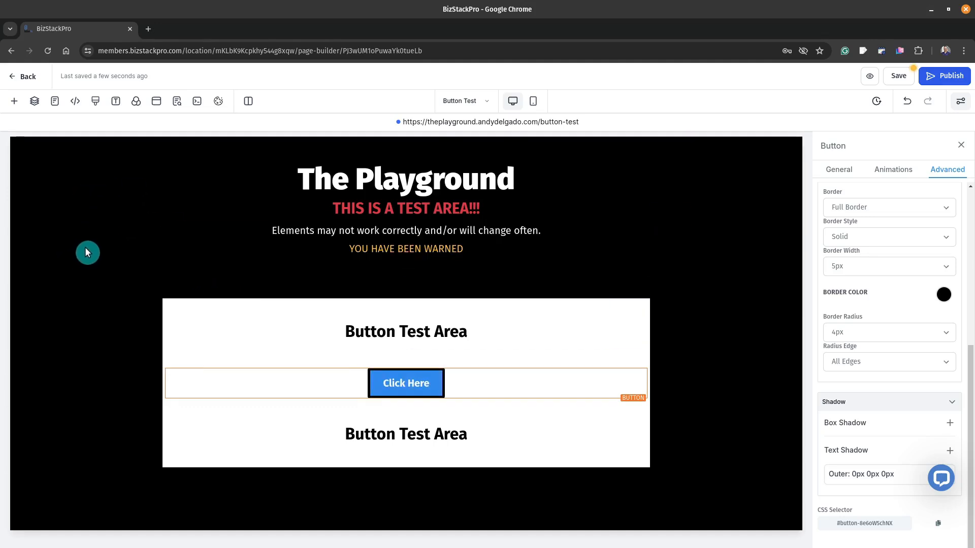
Reopen the custom CSS and start a new rule above the hover rule with the copied selector: ".cbutton-8e6oW5chNX {".
click(99, 104)
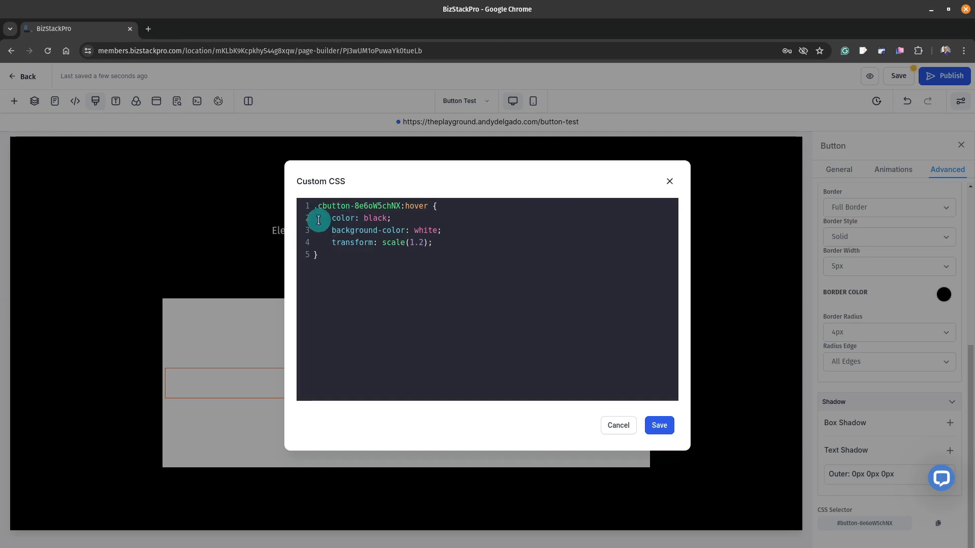
drag(313, 206, 401, 206)
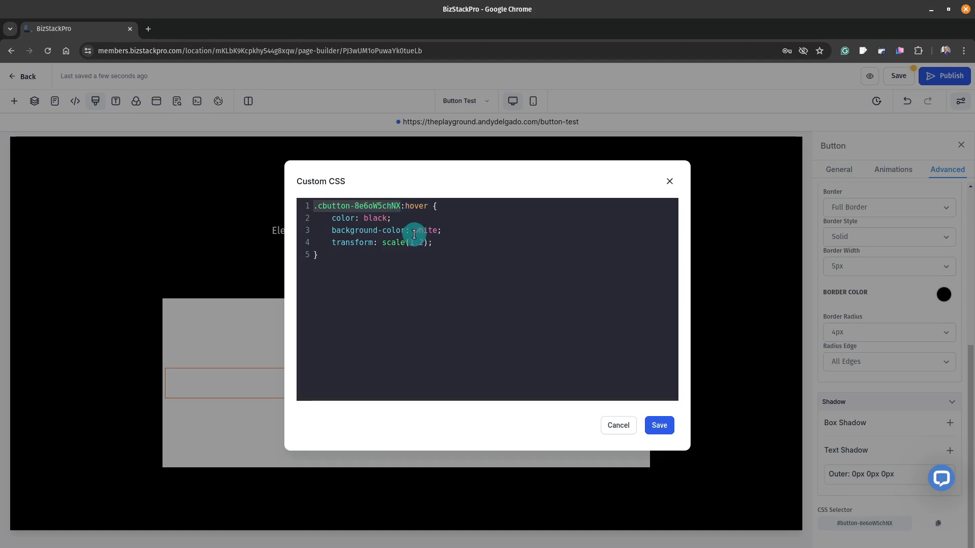
key(Home)
key(Return)
key(Up)
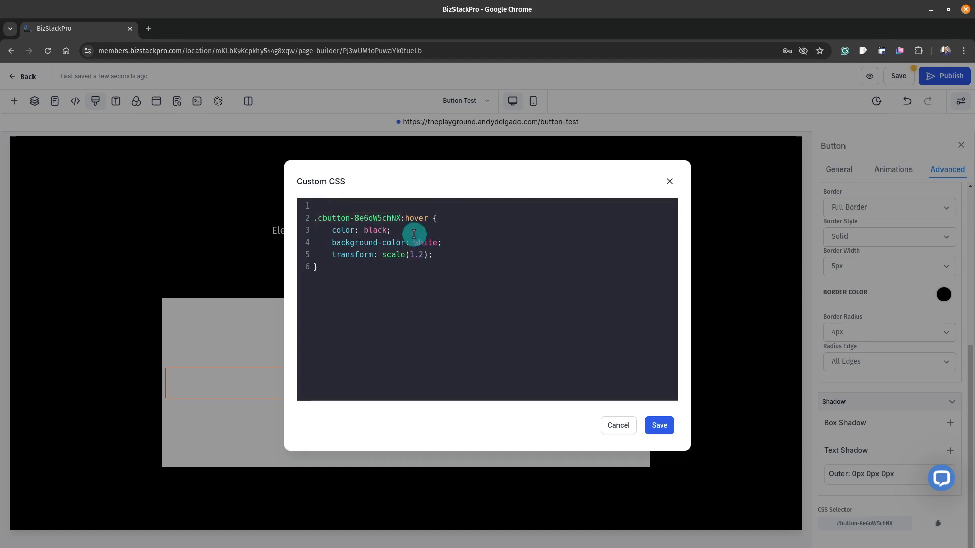
key(ctrl+v)
text({)
key(Return)
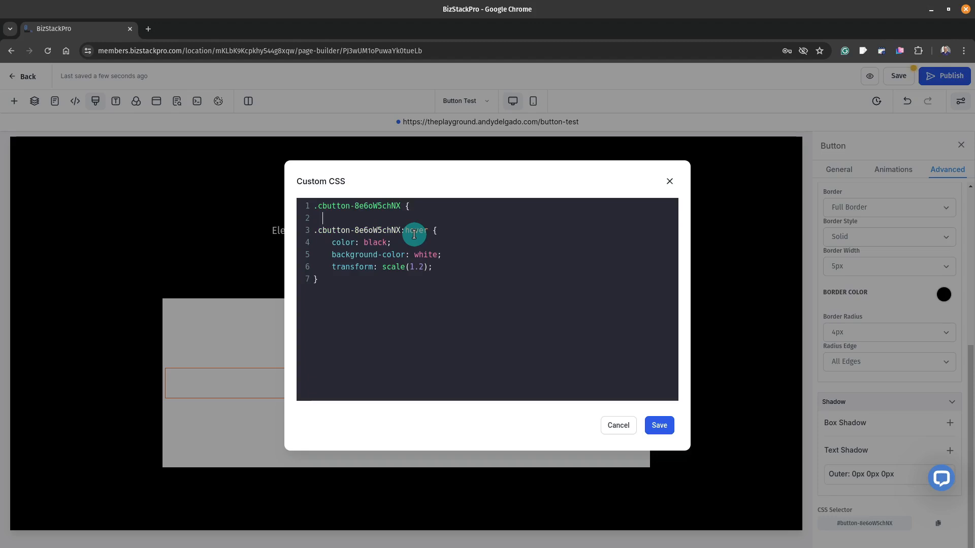
Add "transition-duration: 0.4s;" to the new base button rule, close it with a brace and save the custom CSS.
text(transition-duration: )
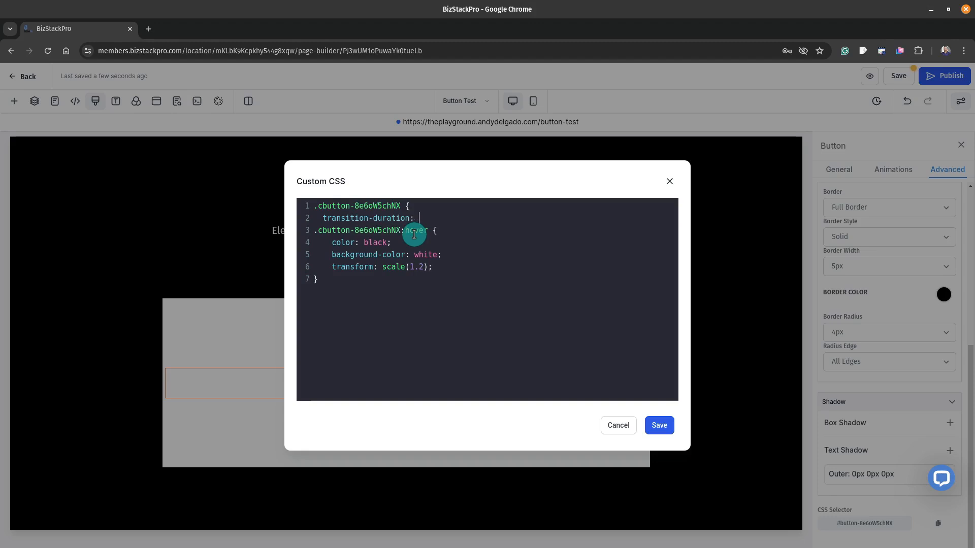
text(0.4s;)
key(Return)
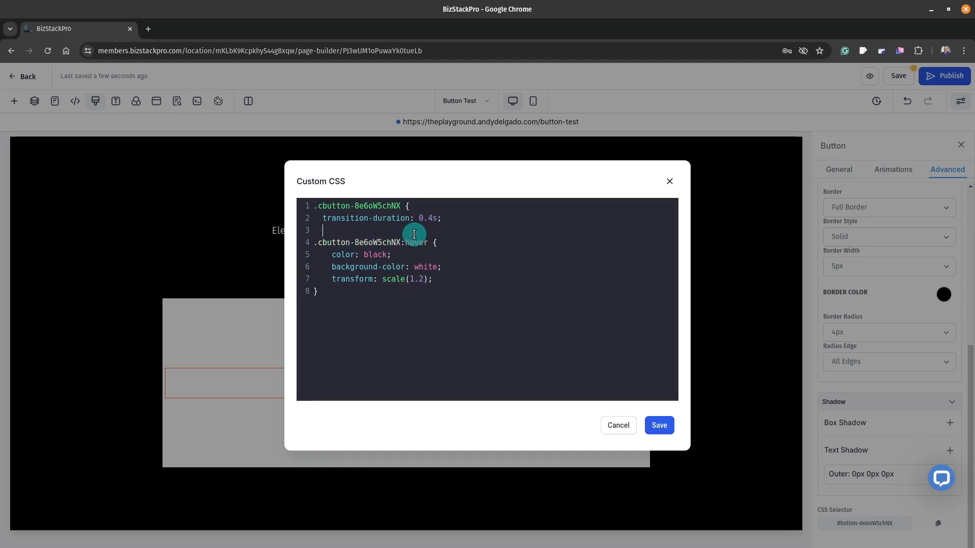
text(})
key(Return)
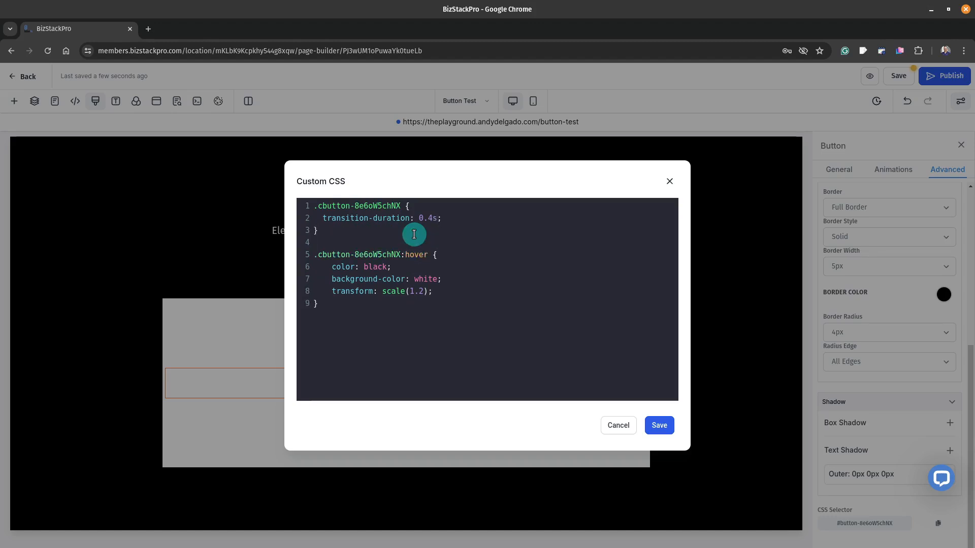
click(665, 424)
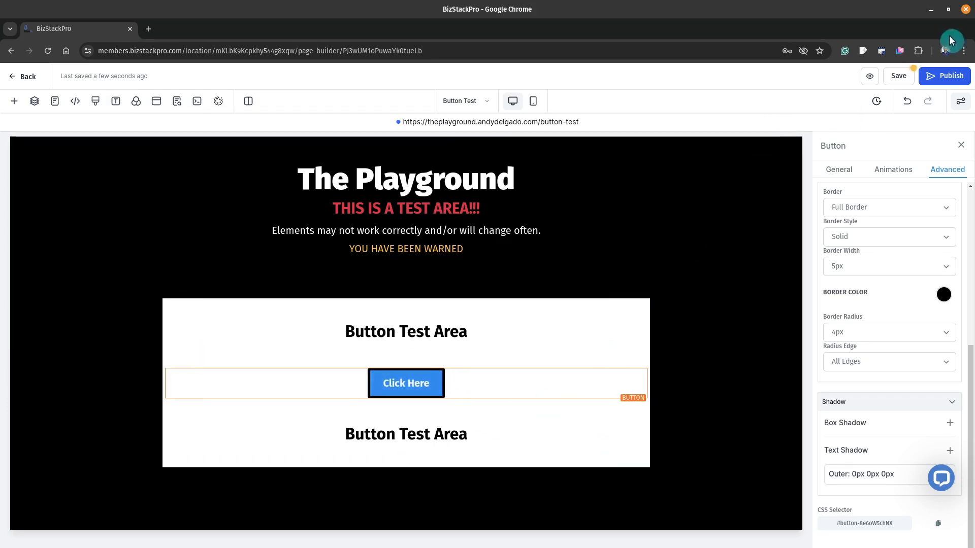
Save the Button Test page, check the button in the page preview and return to the editor.
click(901, 76)
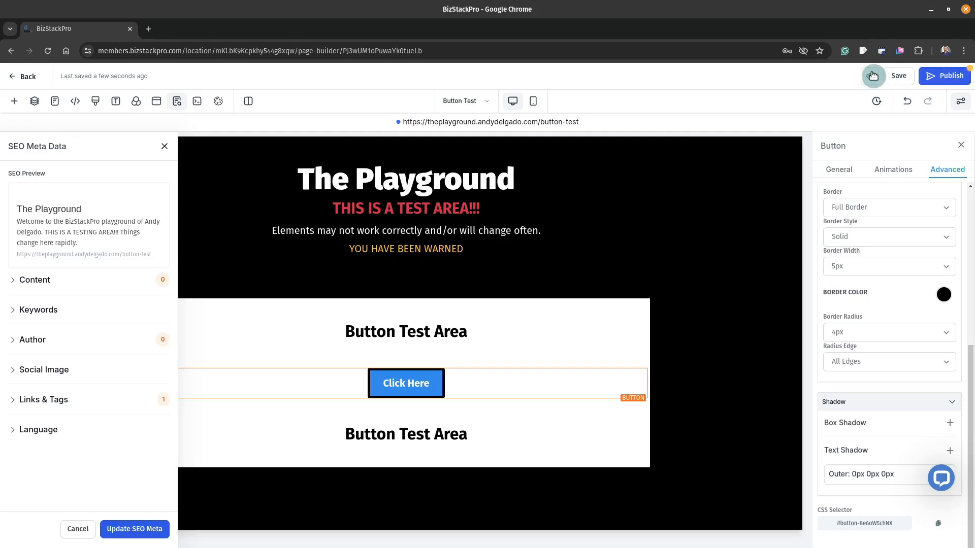
click(872, 76)
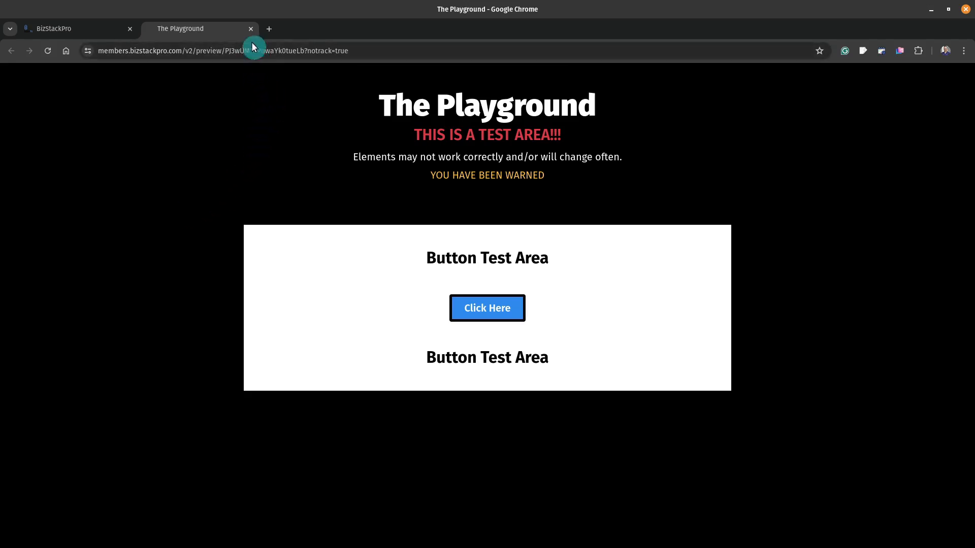
click(251, 29)
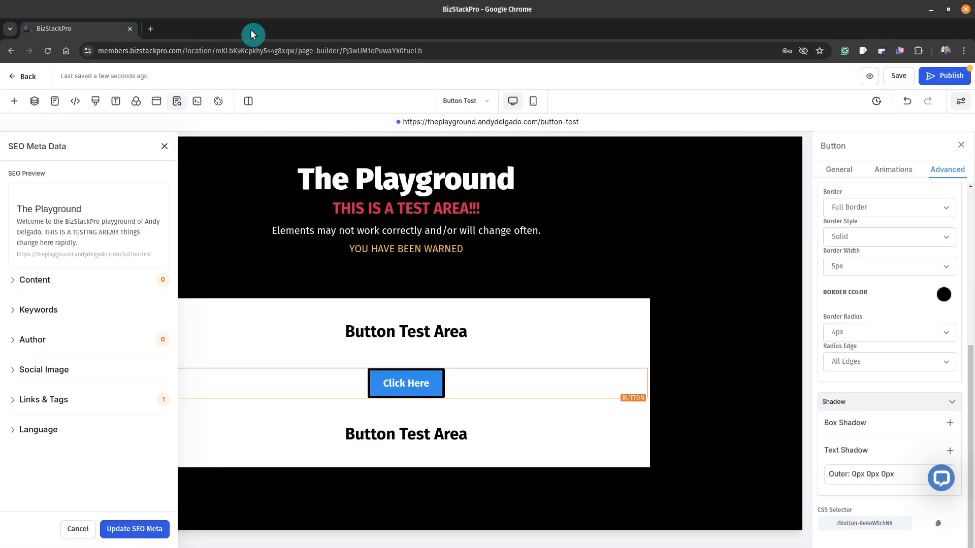
Examine how smoothly the Click Here button changes in and out of its hover state on the editor canvas.
click(410, 396)
click(463, 404)
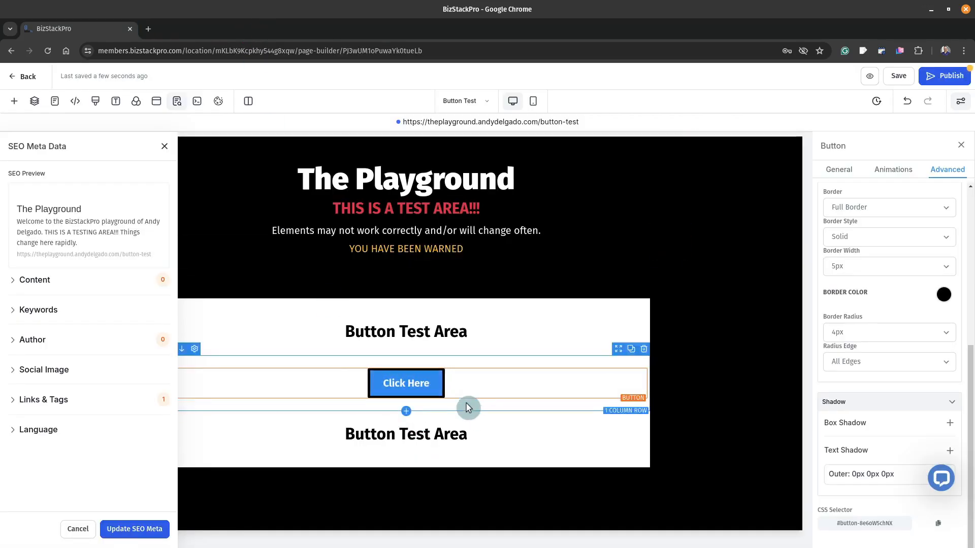
click(433, 394)
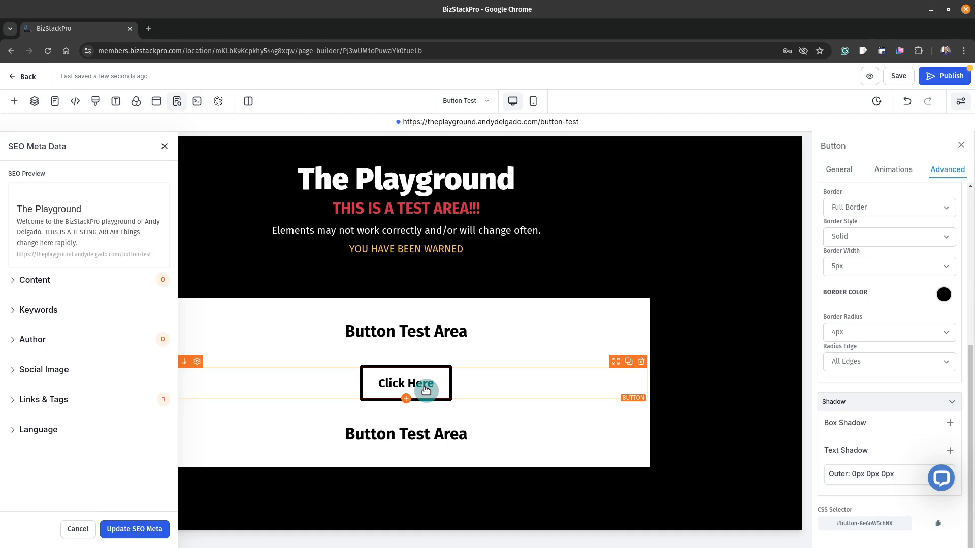
click(450, 410)
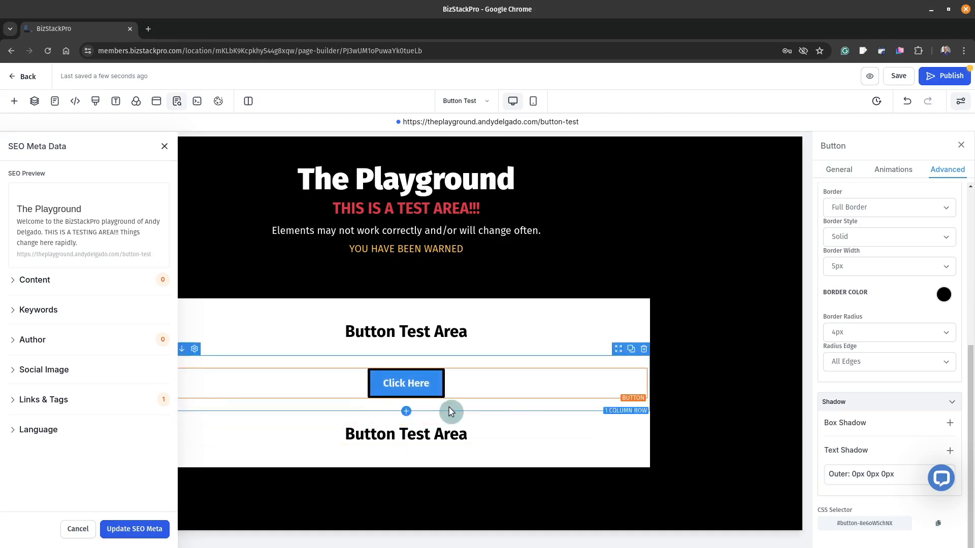
click(429, 395)
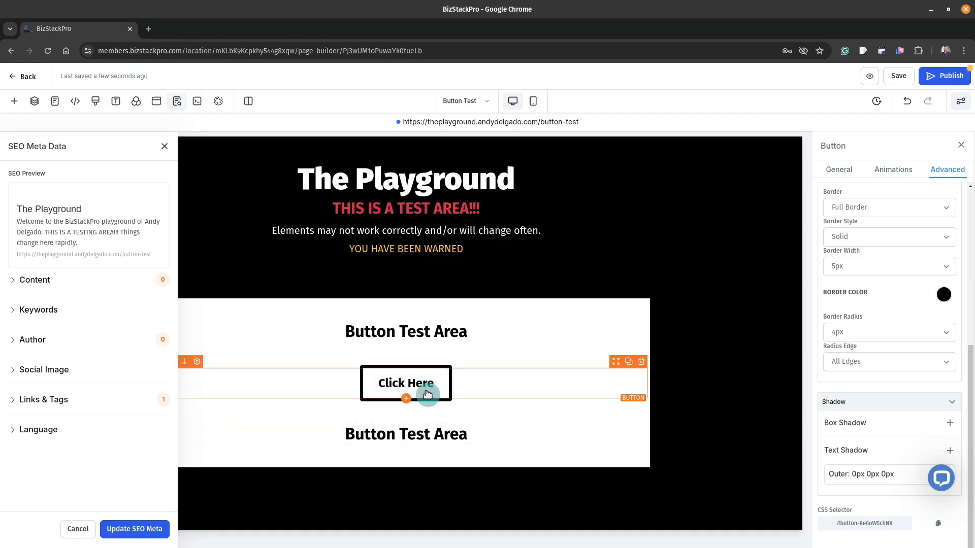
click(453, 419)
click(429, 396)
click(462, 419)
click(428, 398)
click(490, 420)
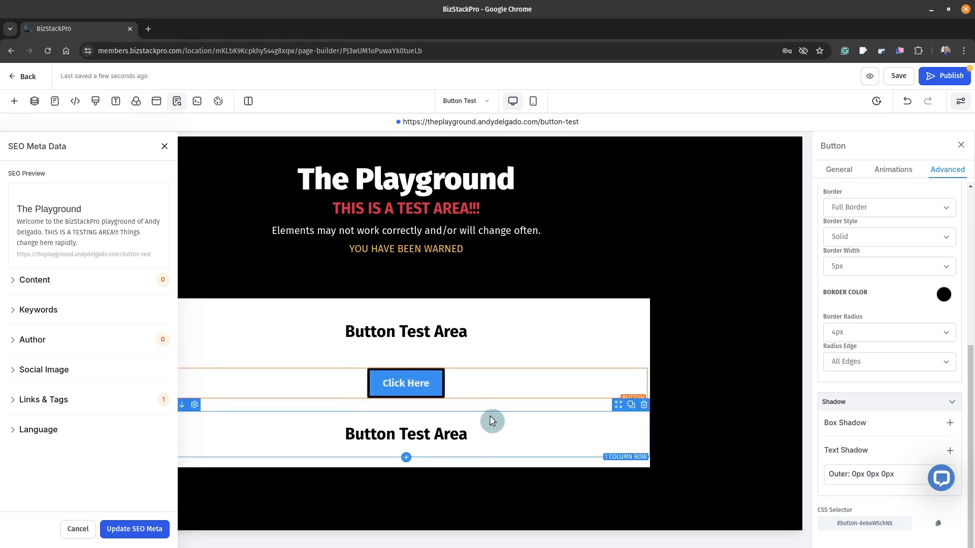
click(435, 397)
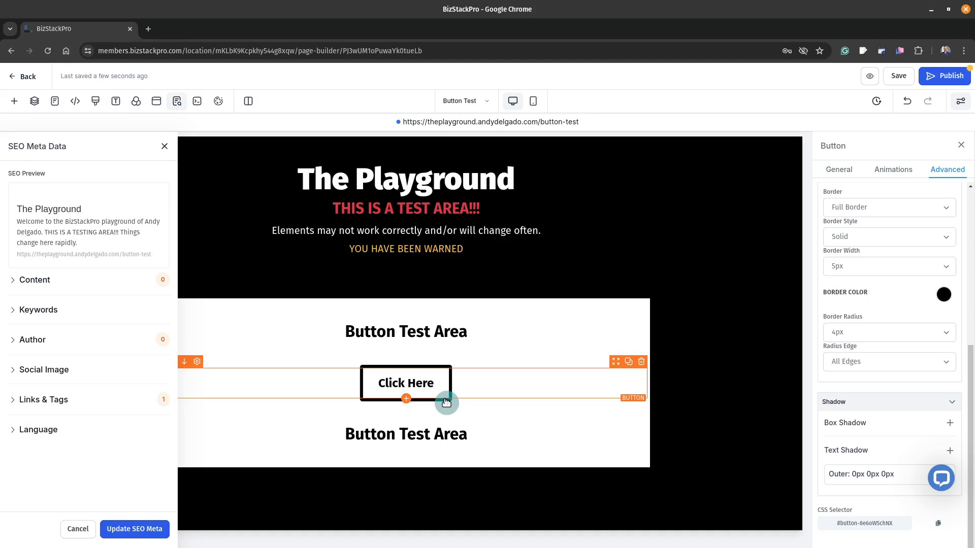
click(483, 424)
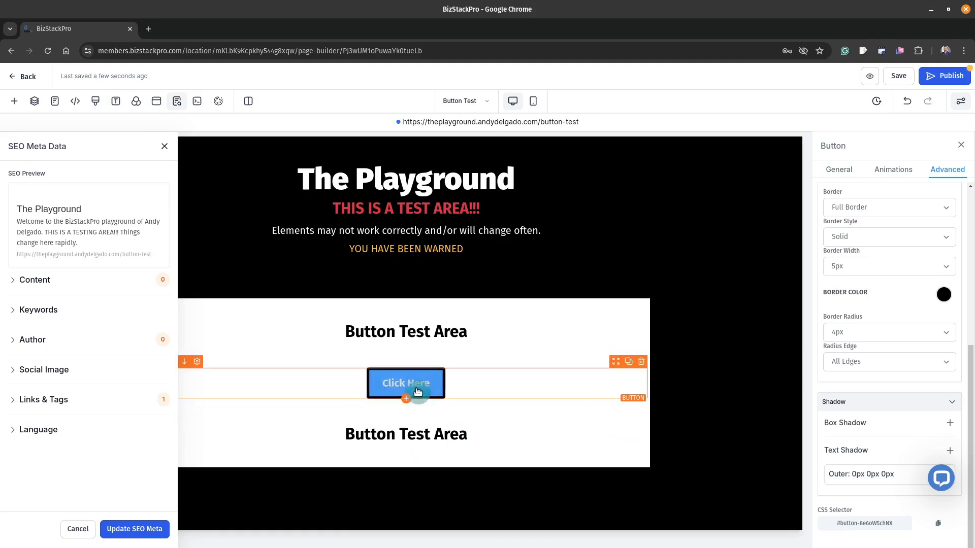
click(436, 398)
click(468, 421)
click(436, 398)
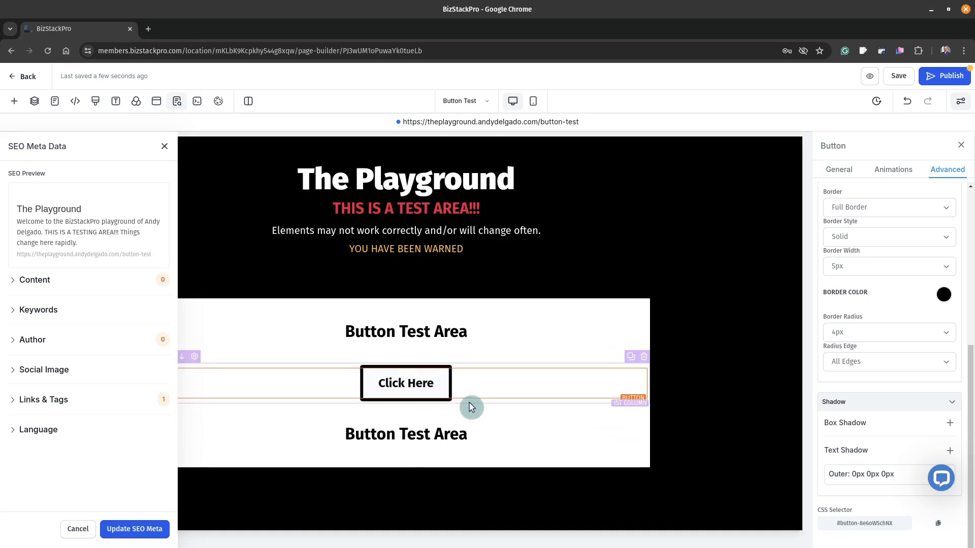
click(488, 419)
click(428, 382)
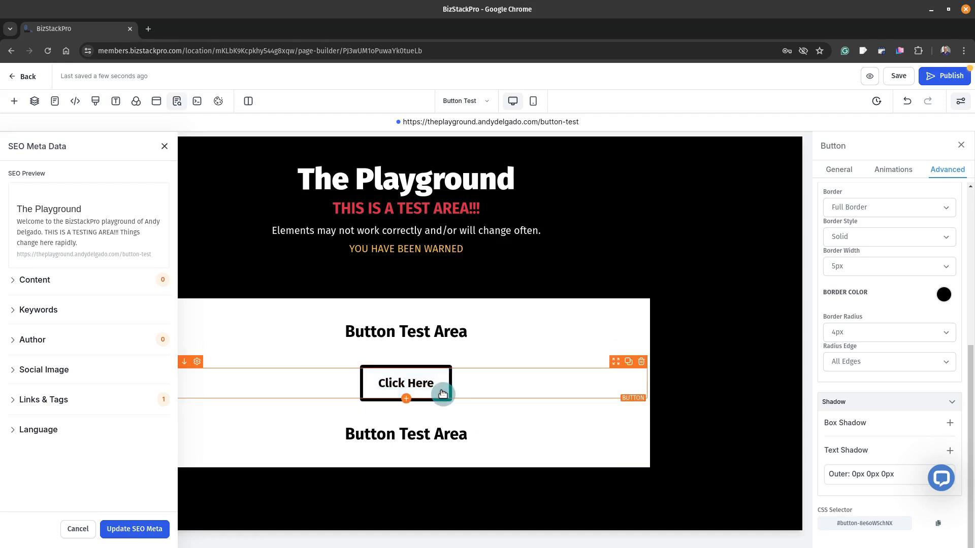